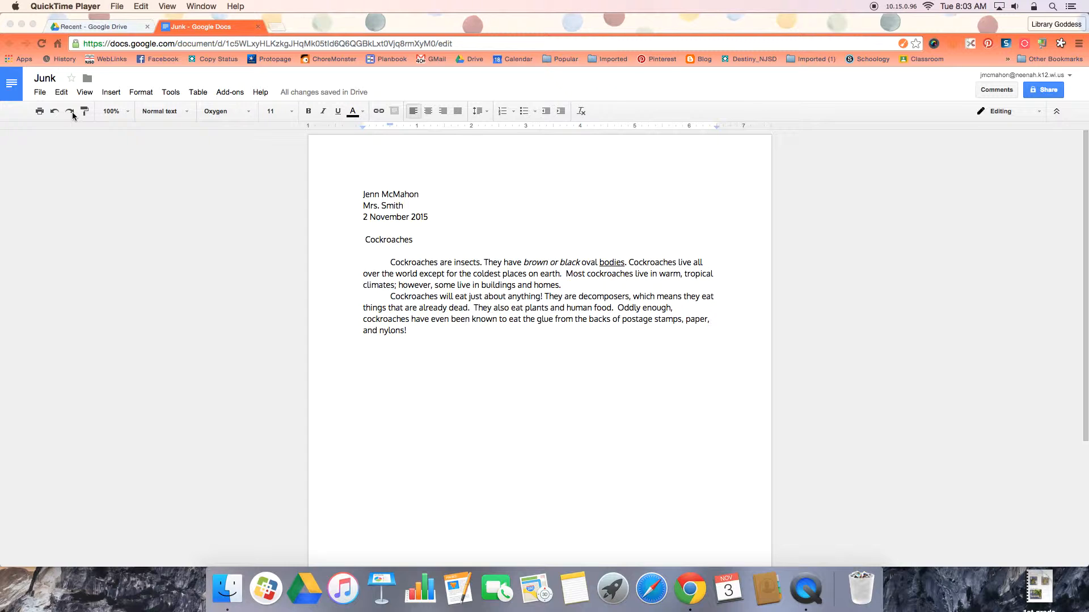
Step: Set the font of the entire document text to Pacifico
click(247, 115)
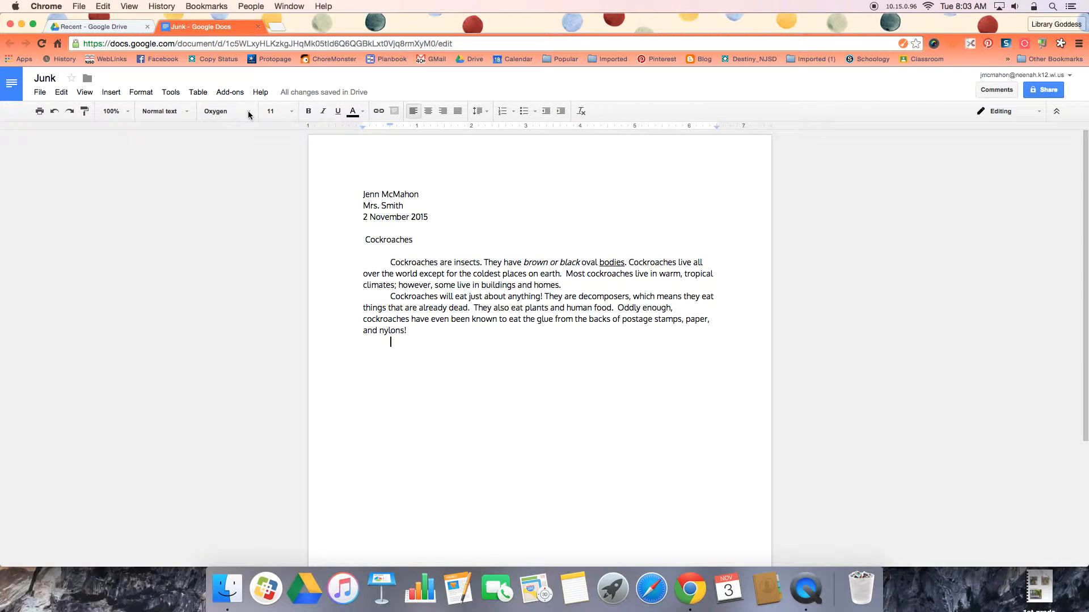
click(248, 116)
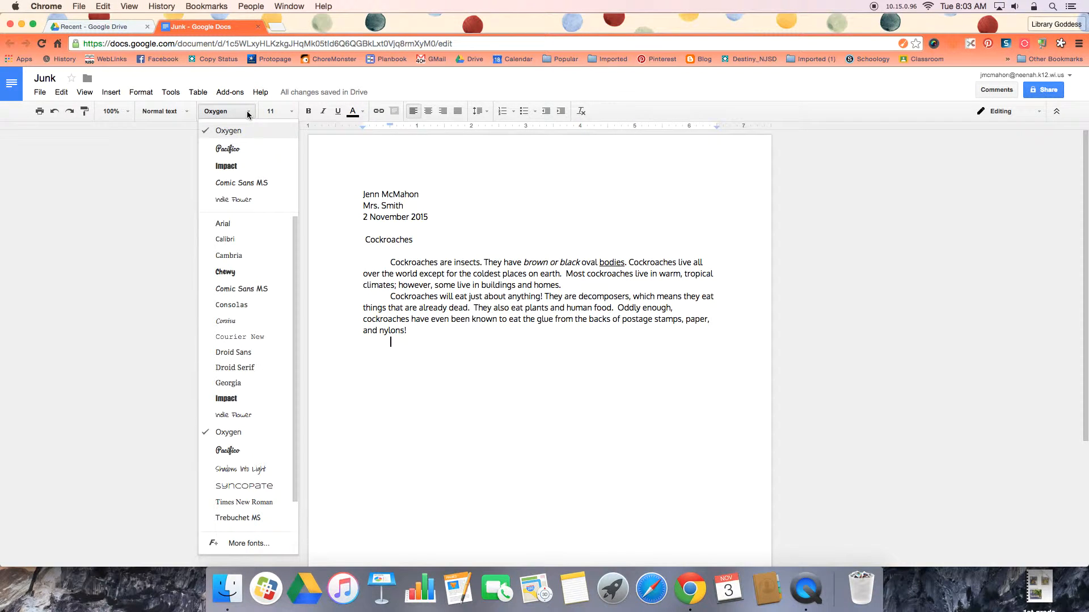
click(227, 150)
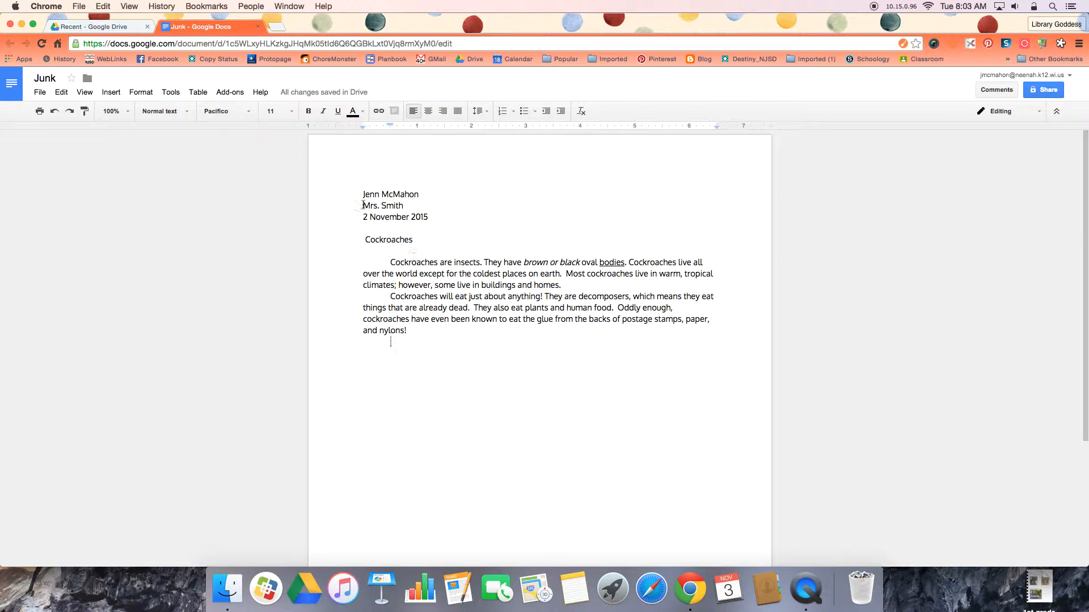
drag(357, 190, 422, 339)
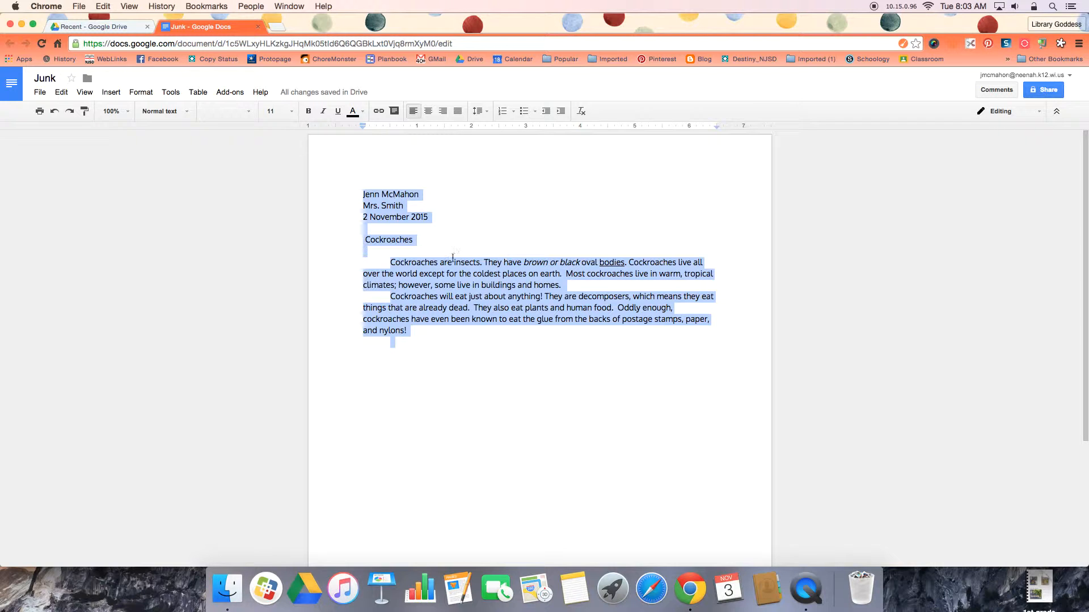
click(252, 113)
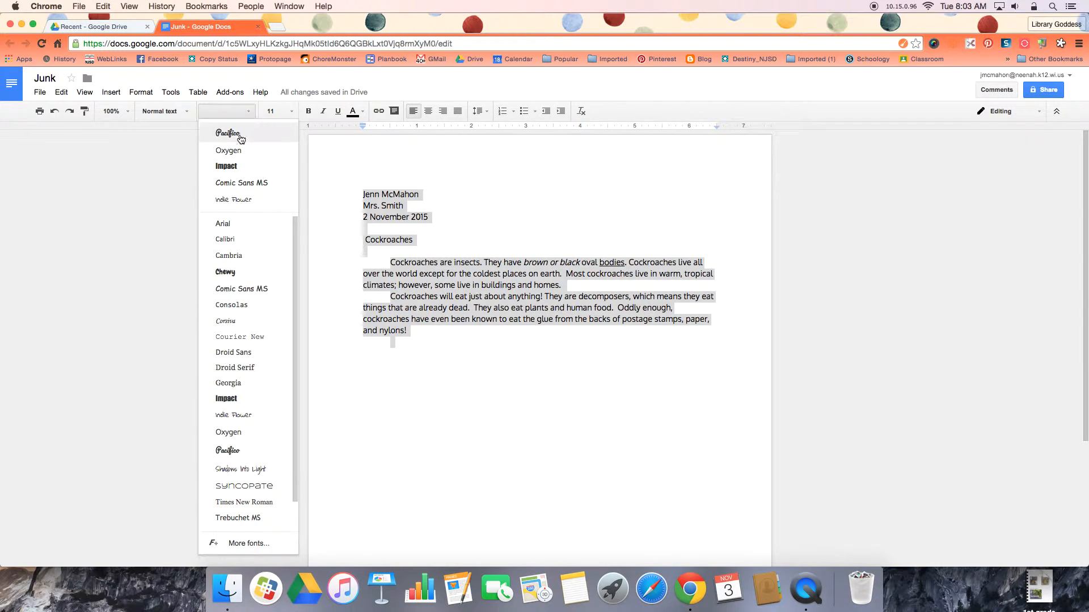
click(239, 134)
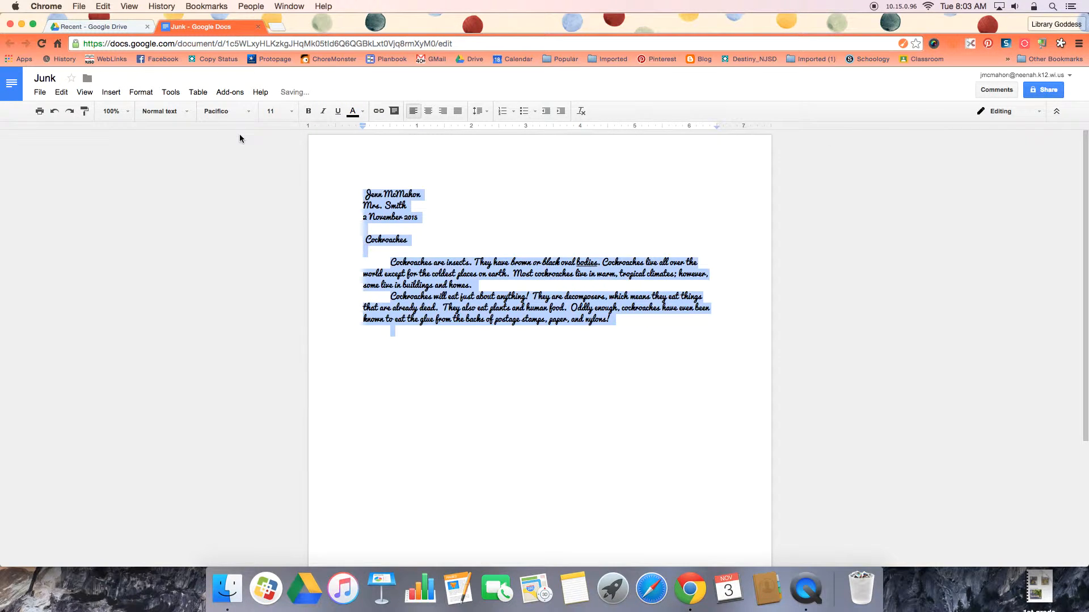
Step: Set the entire document text to the Oxygen font at size 14
click(249, 112)
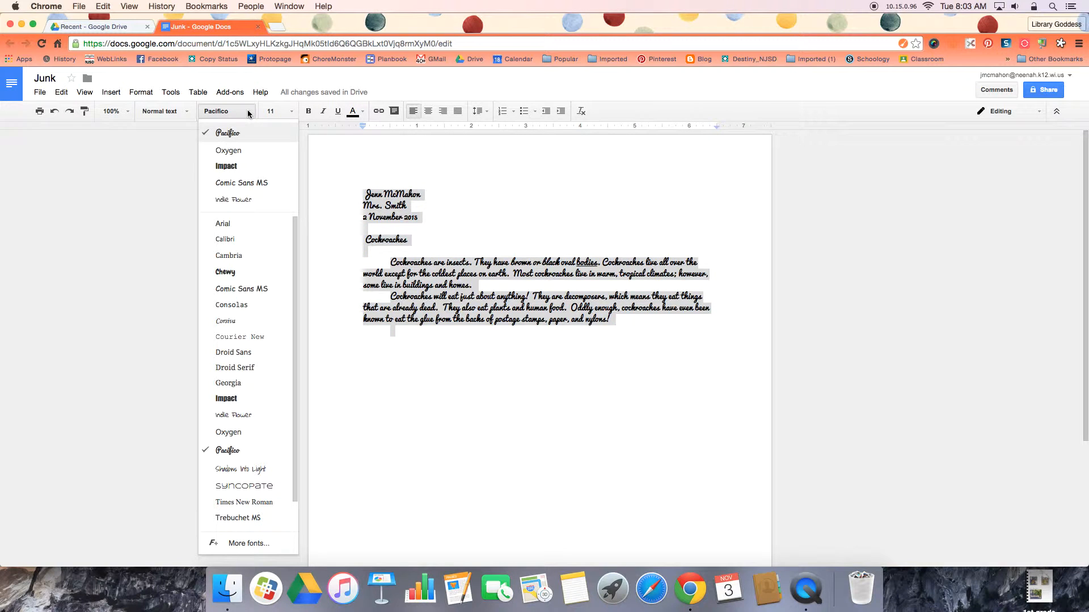
click(229, 150)
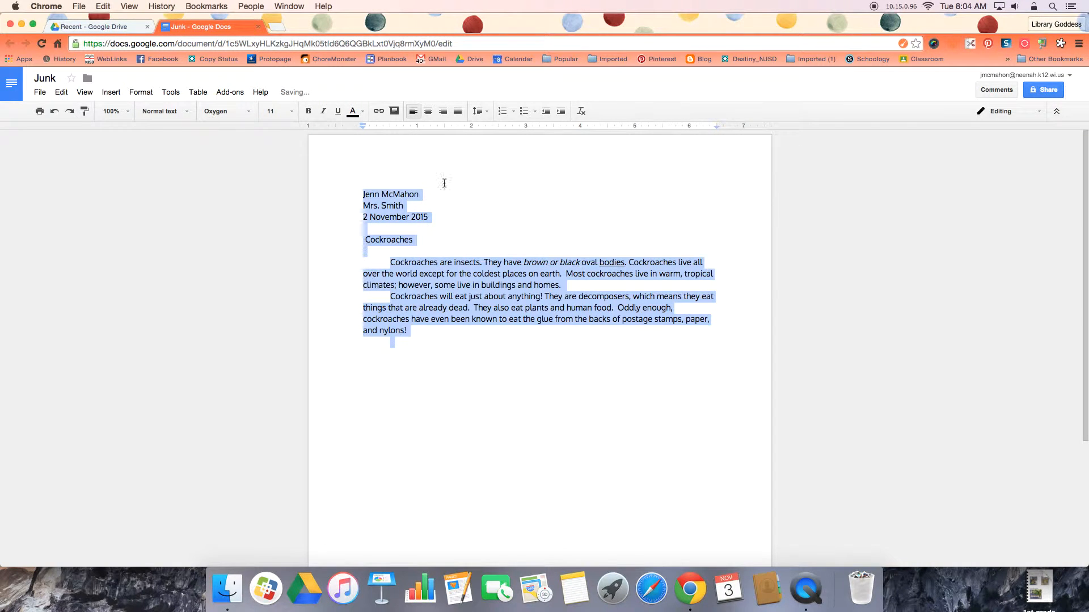
click(292, 113)
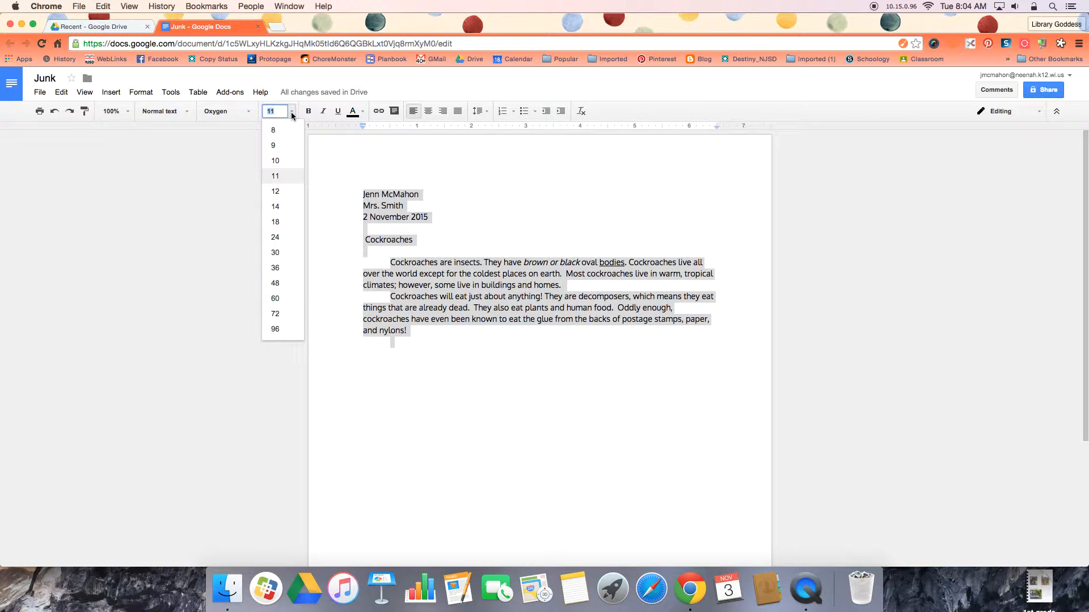
click(278, 207)
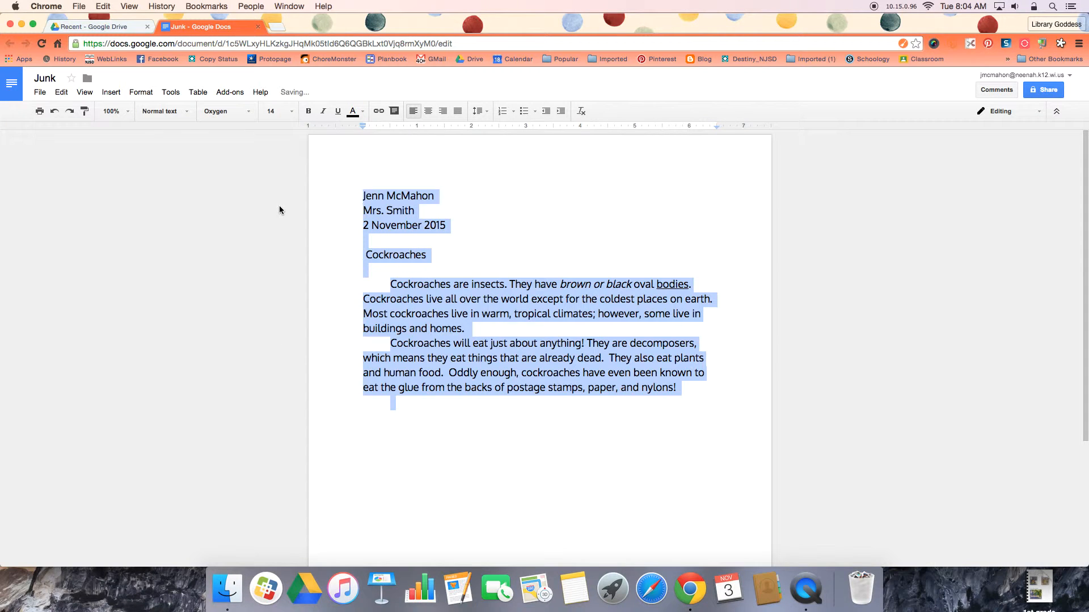
click(469, 168)
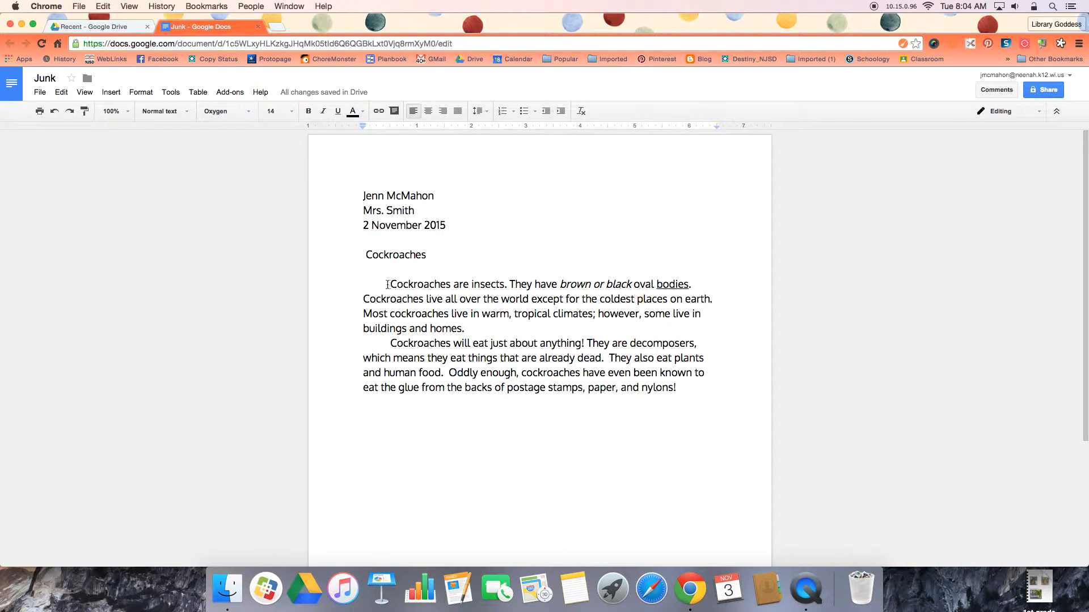
Step: Make the word "Cockroaches" at the start of the first body paragraph bold
drag(390, 285, 451, 281)
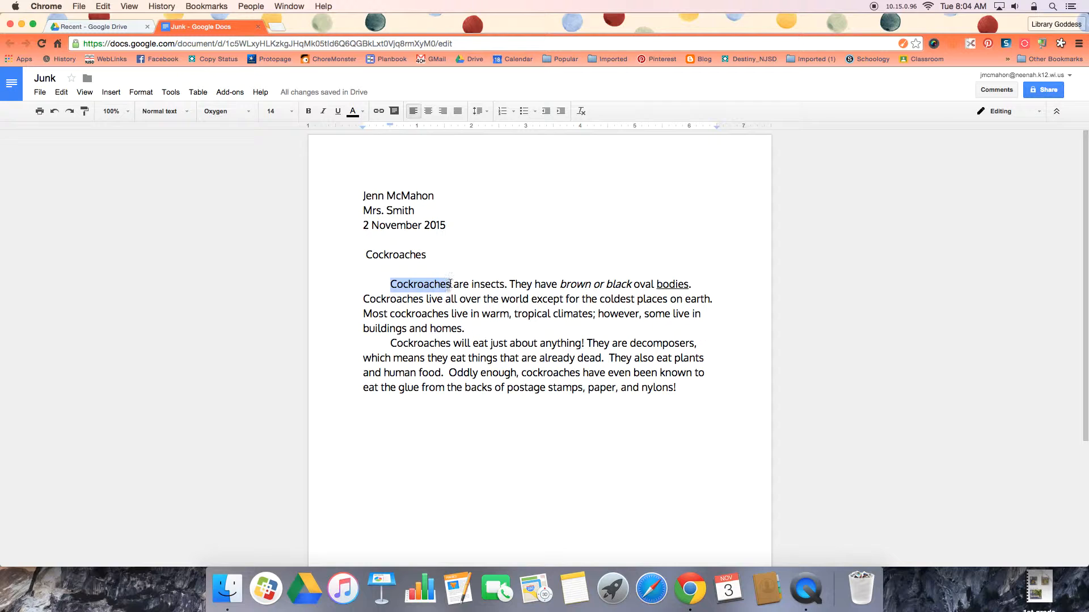
click(308, 111)
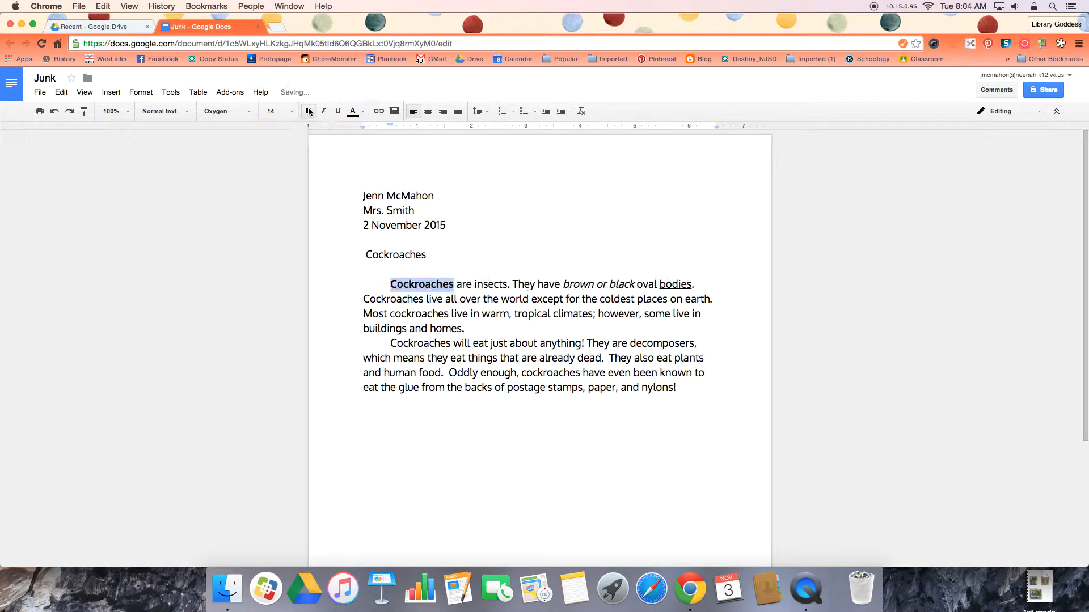
click(487, 257)
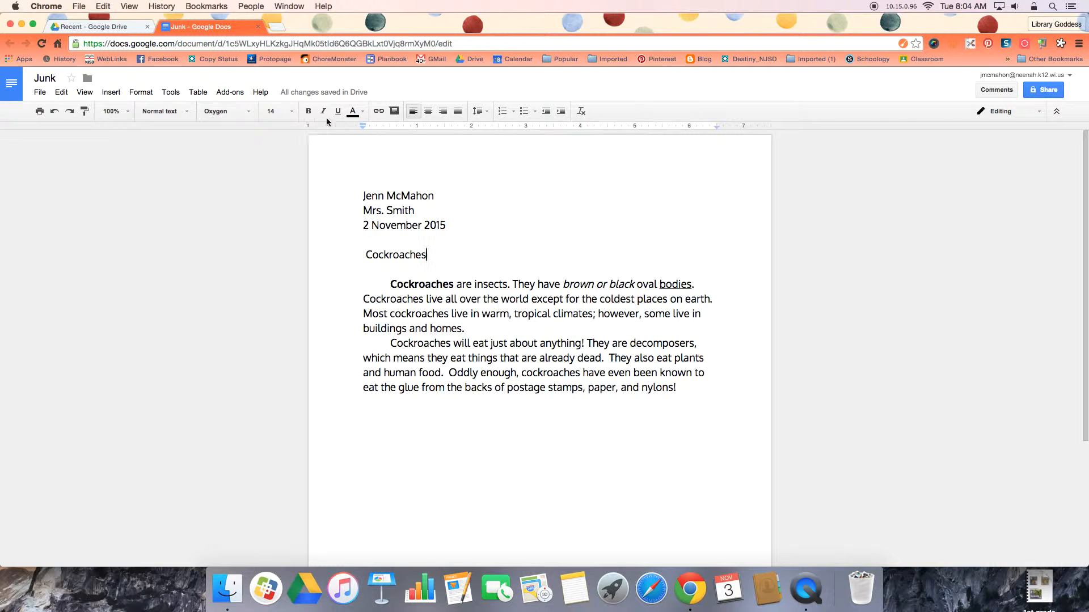
Step: Begin a third body paragraph with "My favorite book to read when I was in fourth and fifth grade was called Tina G"
click(697, 384)
key(Return)
text(My favorite book )
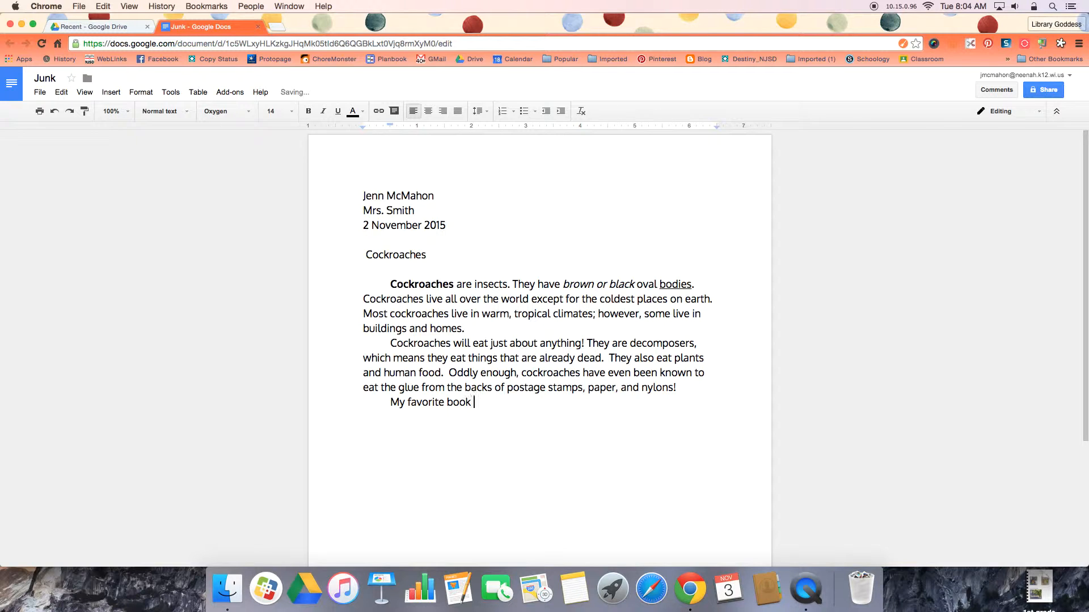
text(to read when I was in fourth and fifth grad)
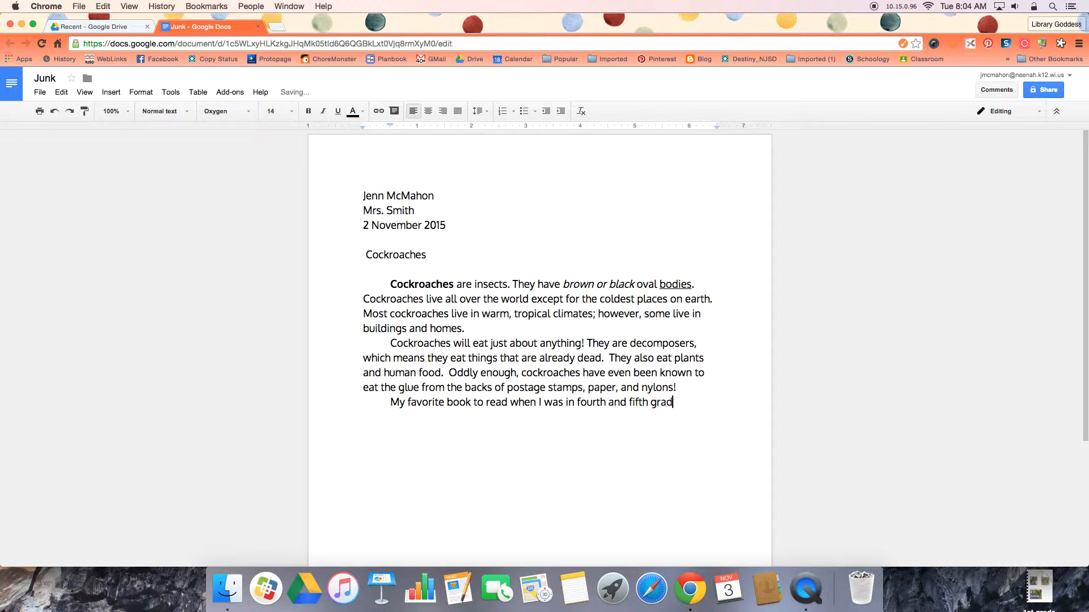
text(e was called Tina G)
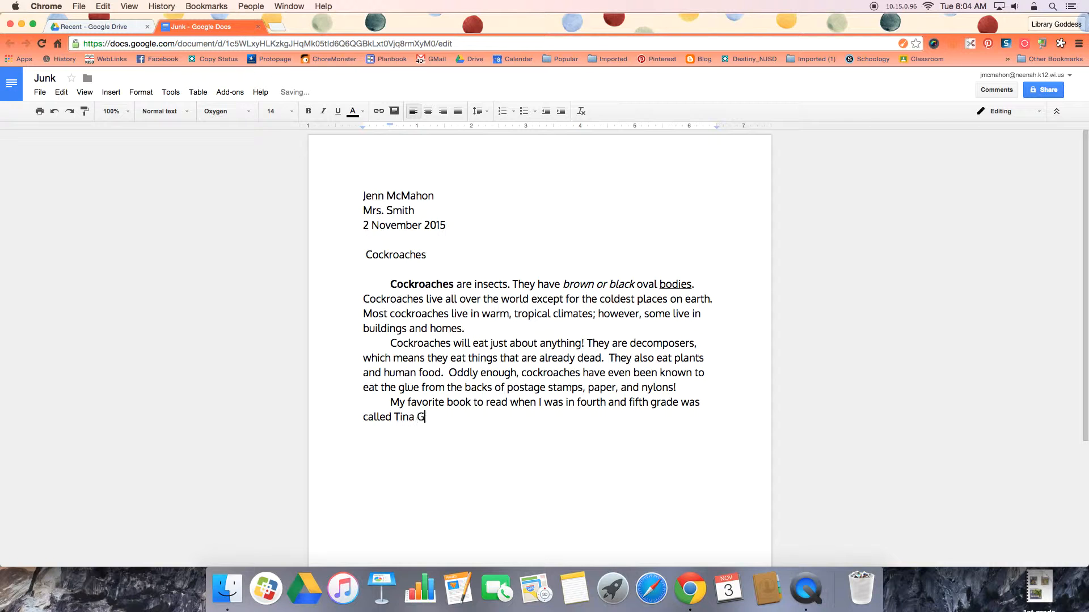
Step: Complete the book title as Tina Gogo and add "I still own a copy of the book, and I re-read it often."
text(ogo. I still own a copy of the bo)
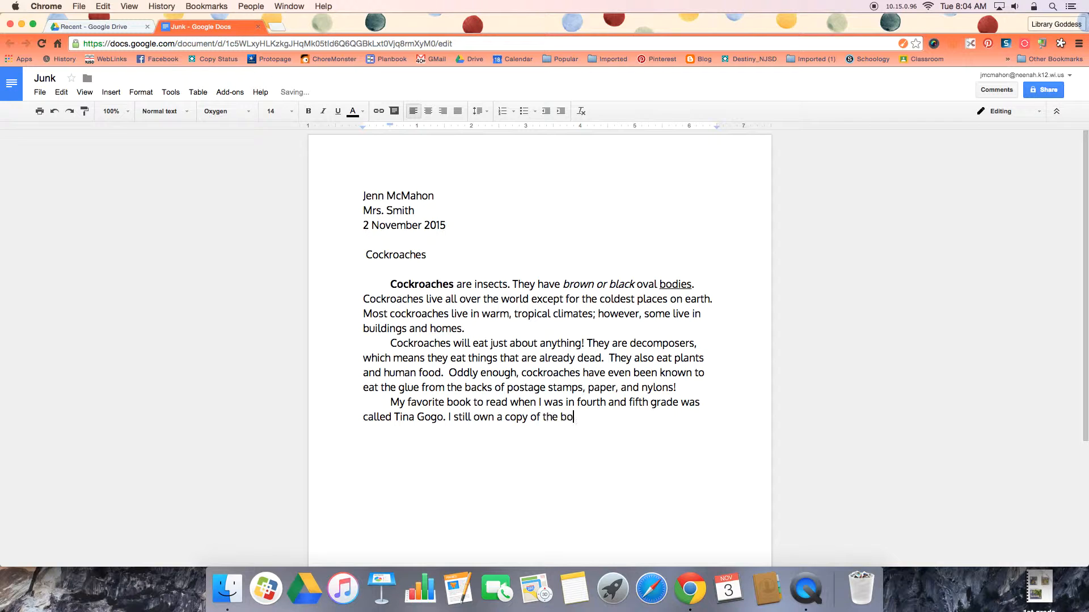
text(ok, and I re-read it oft)
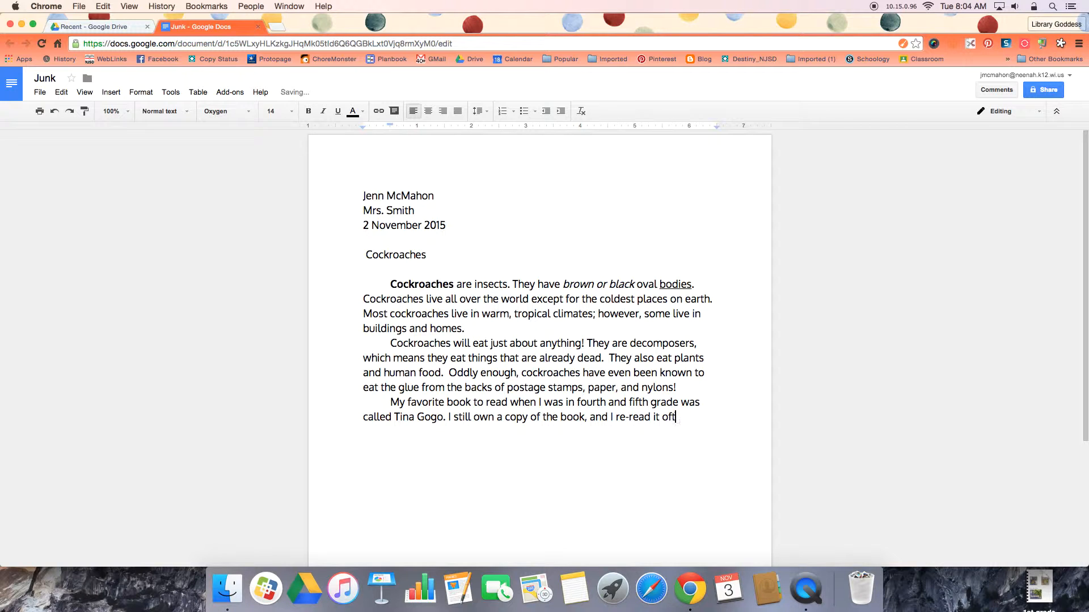
text(en.)
Step: Italicize the book title "Tina Gogo" in the last paragraph
drag(395, 418, 441, 418)
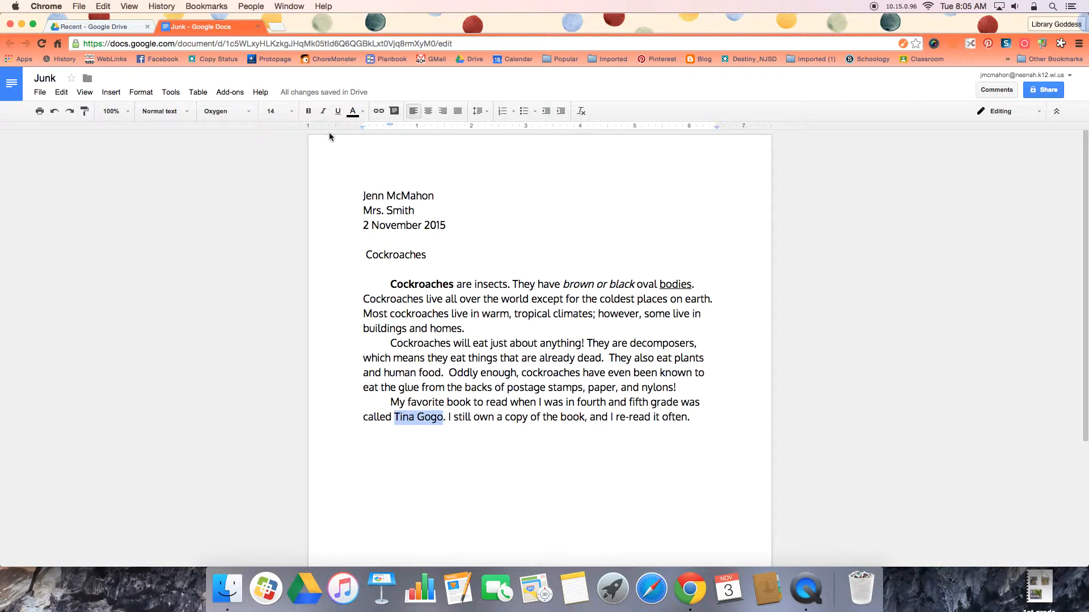
click(323, 117)
Step: Change the text color of the bold word "Cockroaches" in the first paragraph to dark red
drag(387, 284, 454, 285)
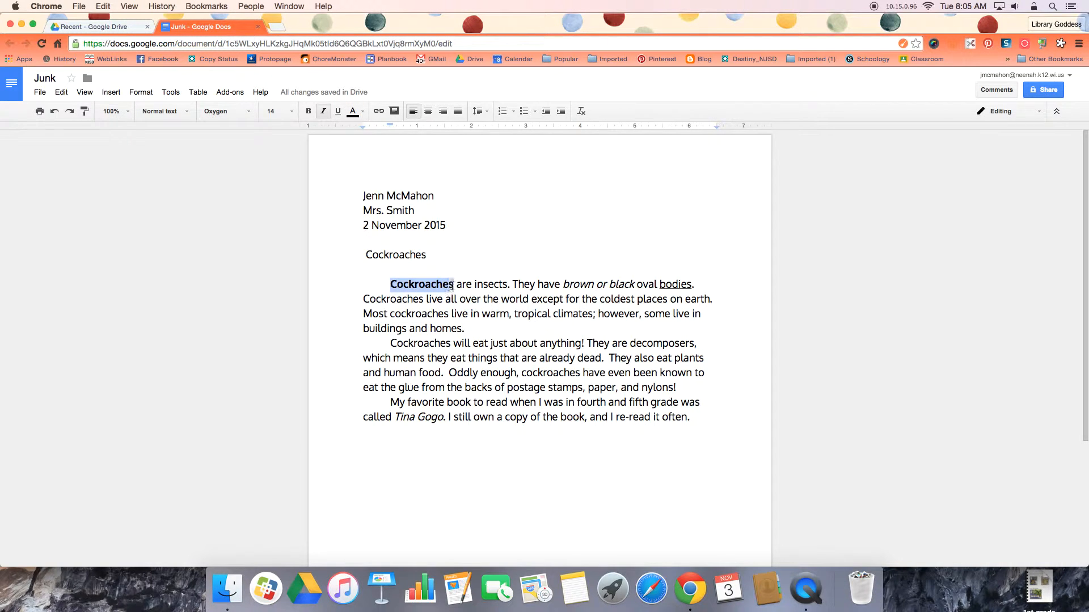
click(363, 112)
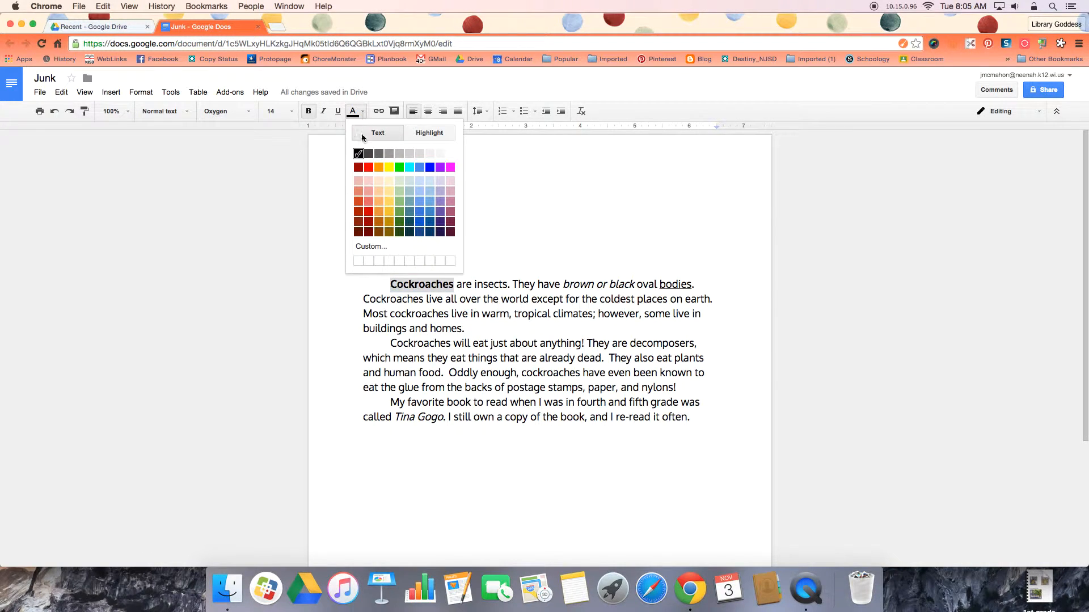
click(358, 213)
Step: Try center alignment on the blank line above the title and switch it to right alignment
click(566, 234)
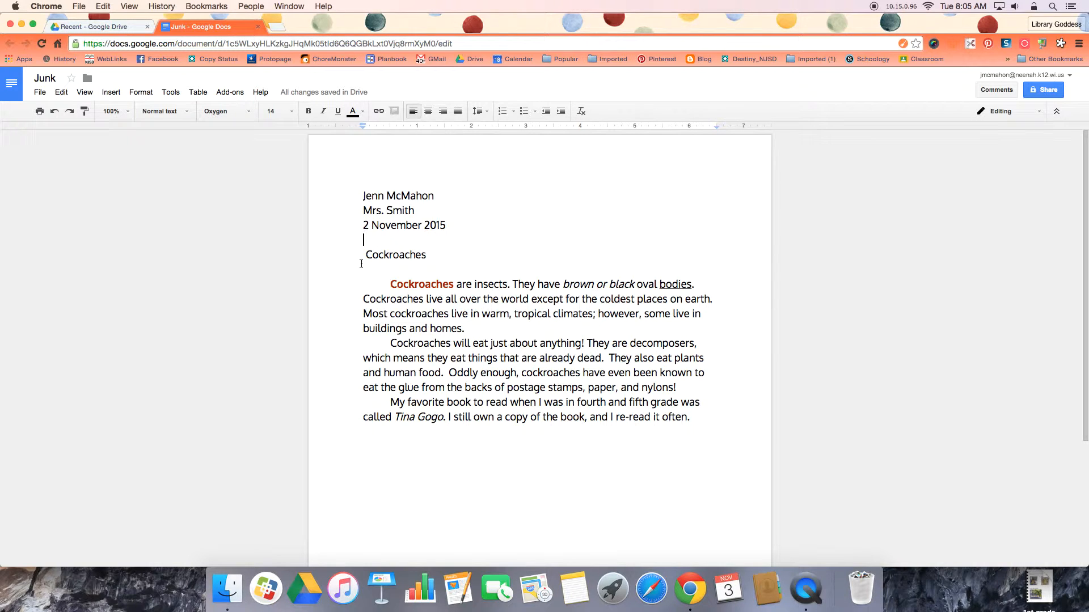
click(427, 113)
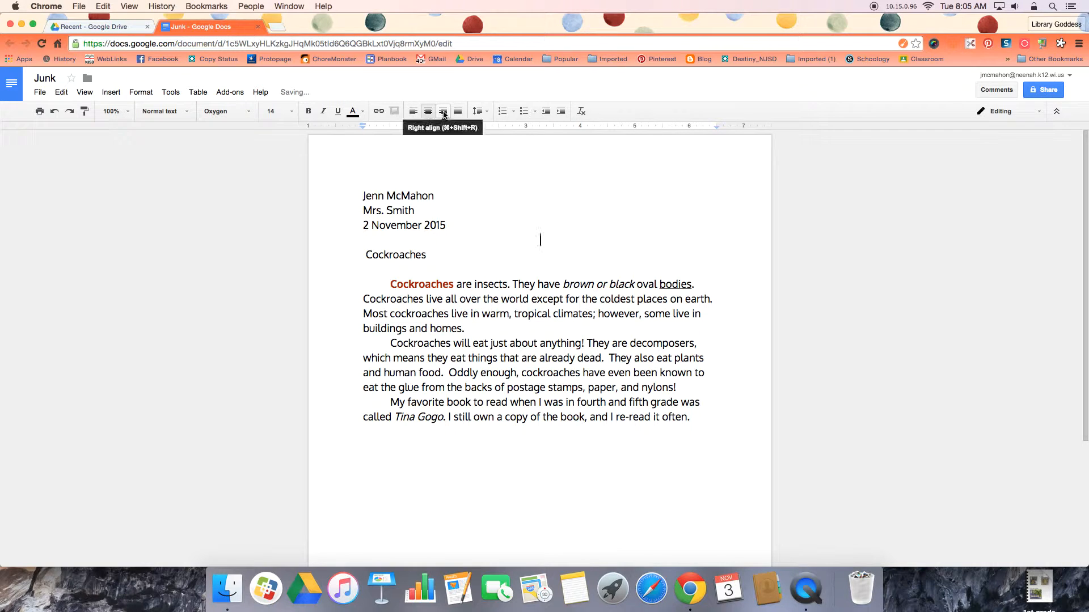
click(443, 112)
Step: Delete all the spaces in front of the title "Cockroaches" so it starts at the left margin
click(365, 255)
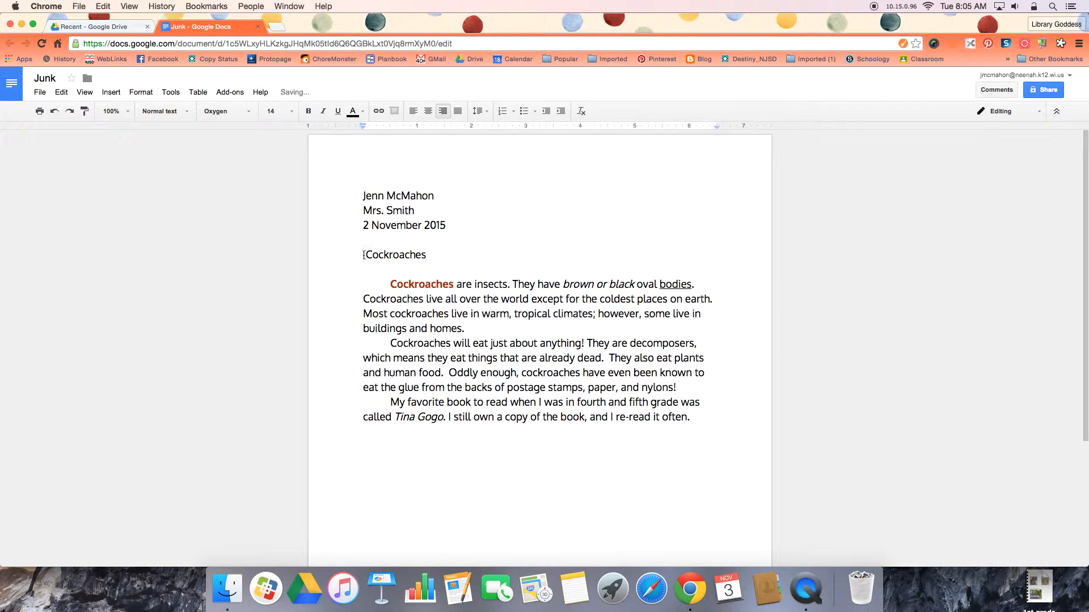
click(367, 255)
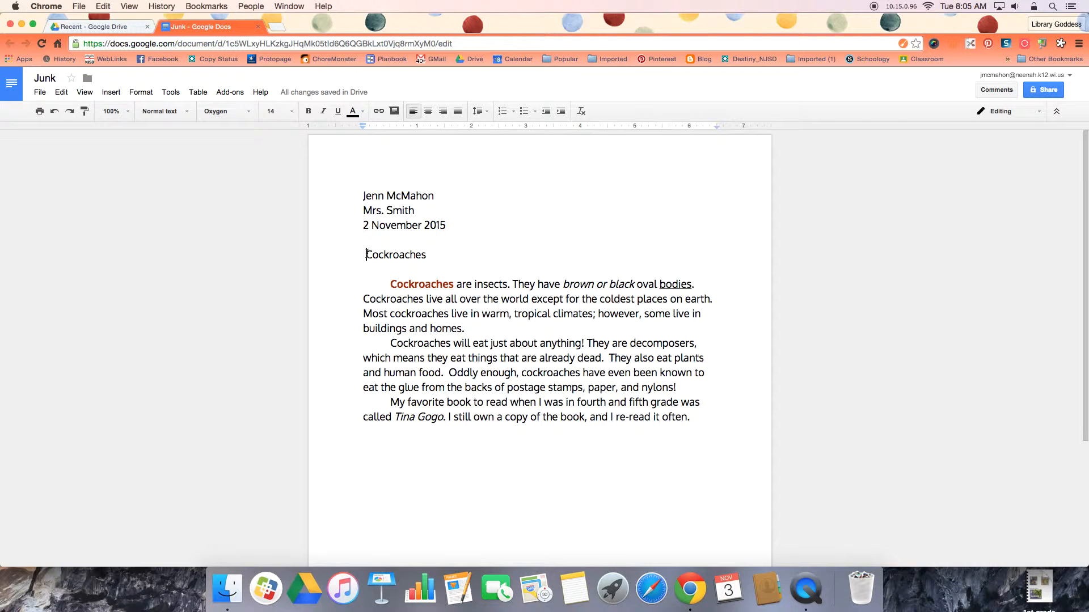
key(BackSpace)
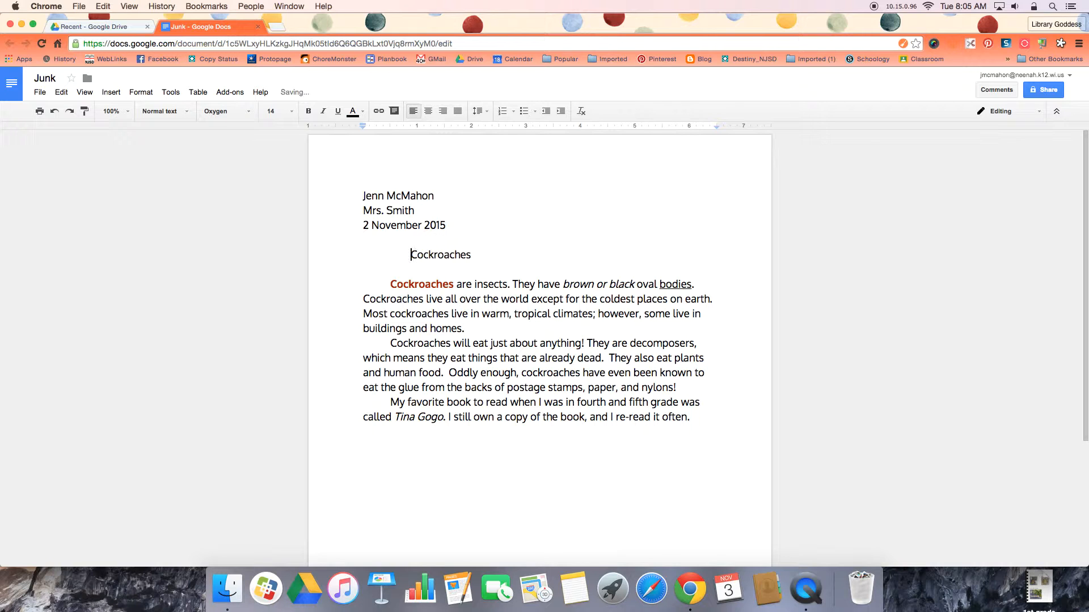
key(BackSpace)
key(BackSpace)
key(BackSpace)
key(BackSpace)
key(BackSpace)
key(BackSpace)
key(BackSpace)
key(BackSpace)
key(BackSpace)
key(BackSpace)
key(BackSpace)
key(BackSpace)
key(BackSpace)
key(BackSpace)
key(BackSpace)
key(BackSpace)
key(BackSpace)
key(BackSpace)
key(BackSpace)
key(BackSpace)
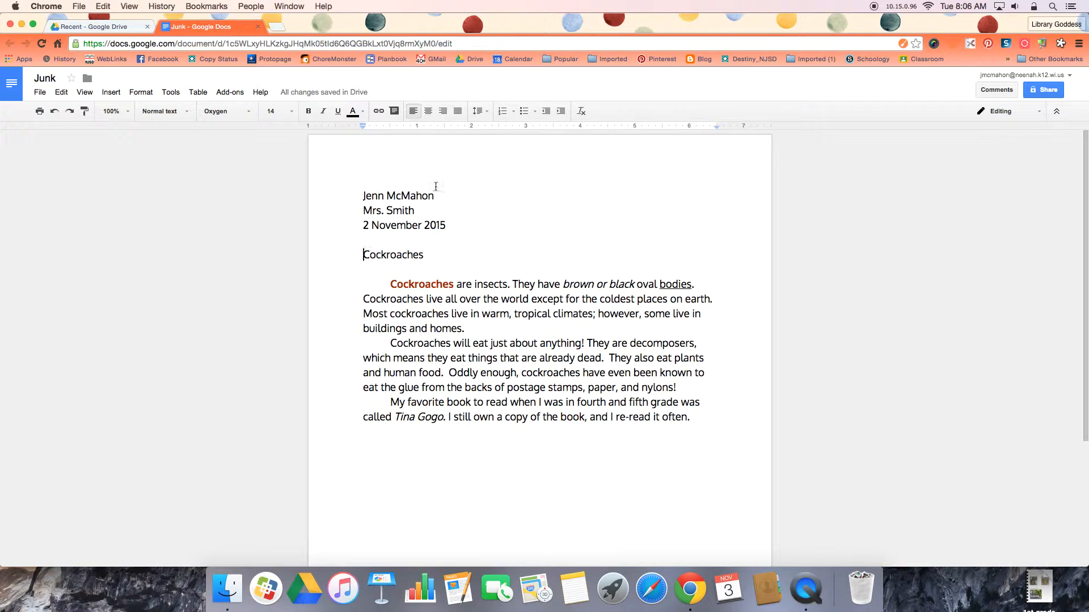
Step: Center the title "Cockroaches" on the page using center alignment
drag(364, 255, 425, 257)
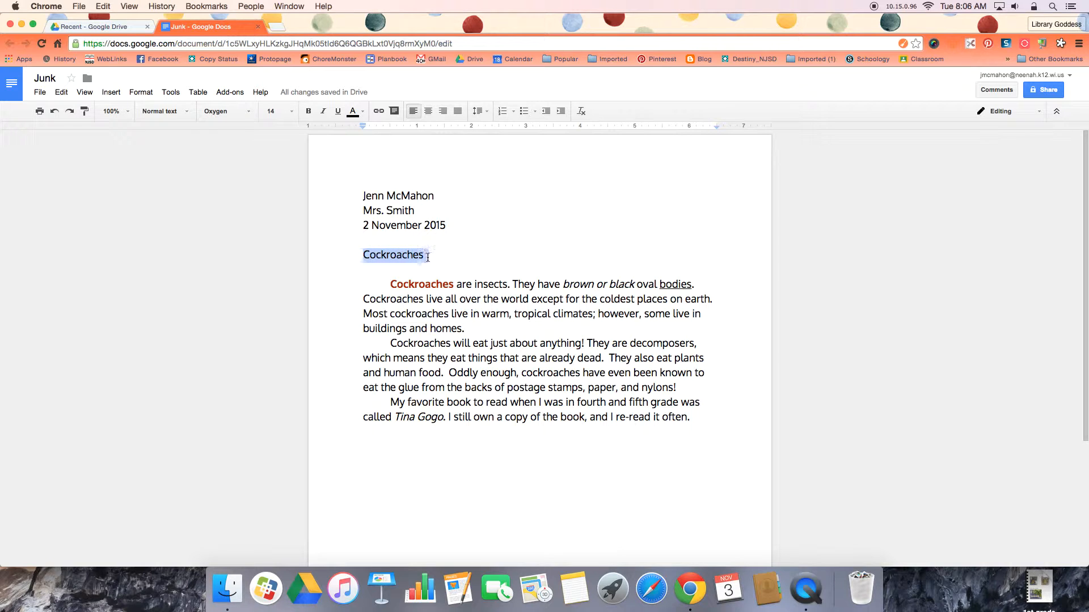
click(429, 111)
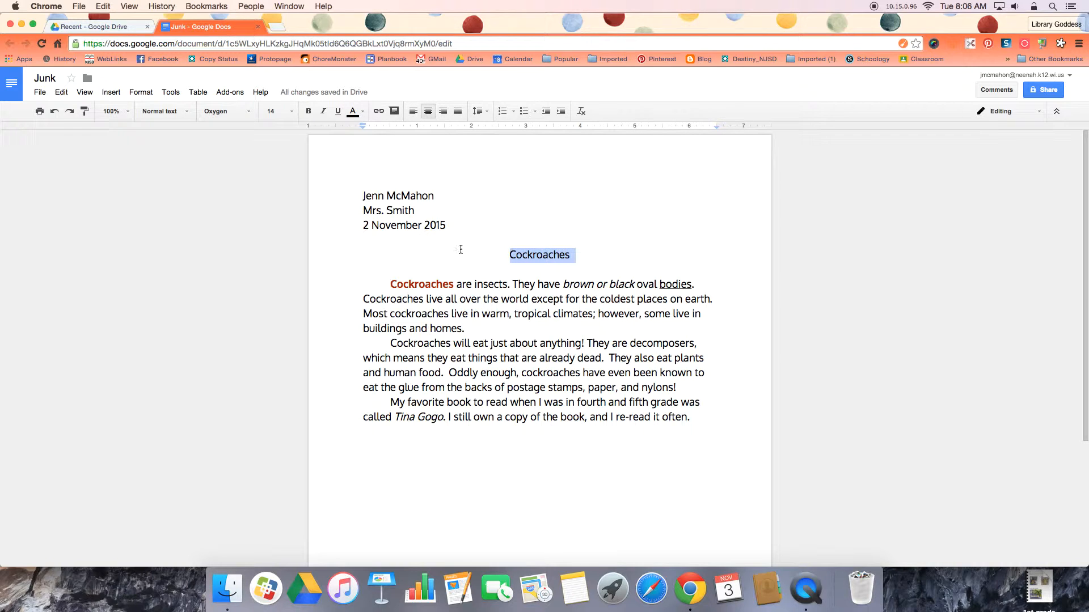
click(440, 270)
Step: Right-align the three heading lines with the student name, teacher name and date
drag(358, 195, 451, 228)
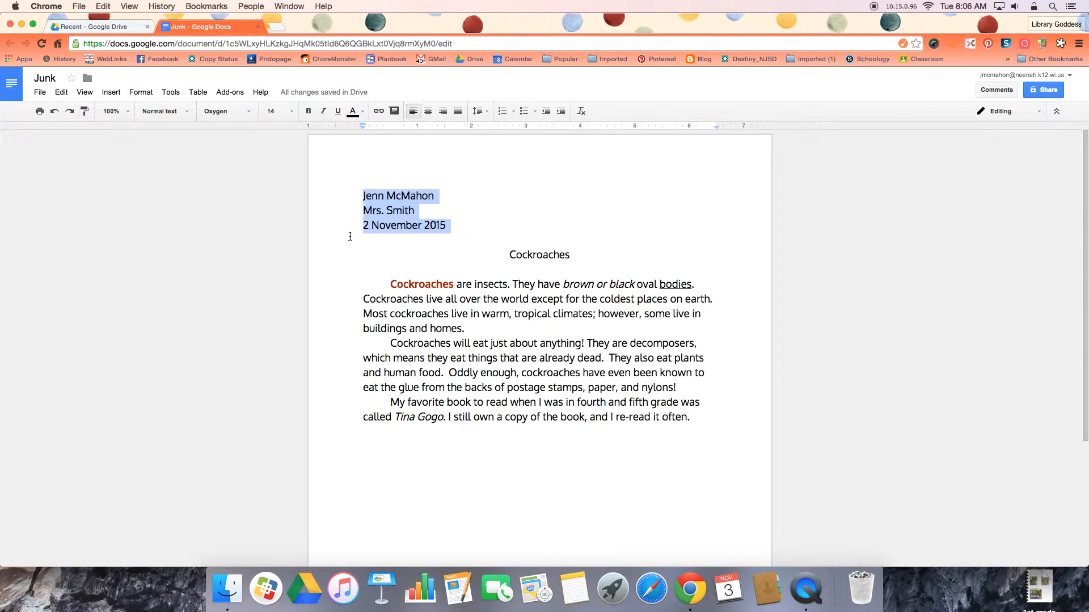
click(443, 111)
click(568, 217)
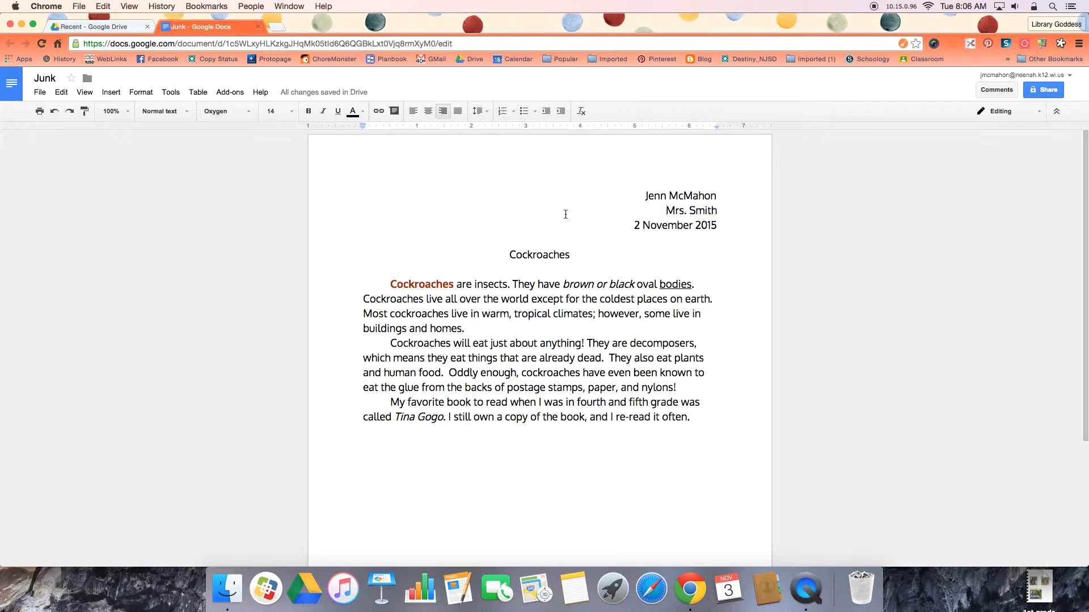
Step: Set the line spacing of the three body paragraphs to single
click(486, 113)
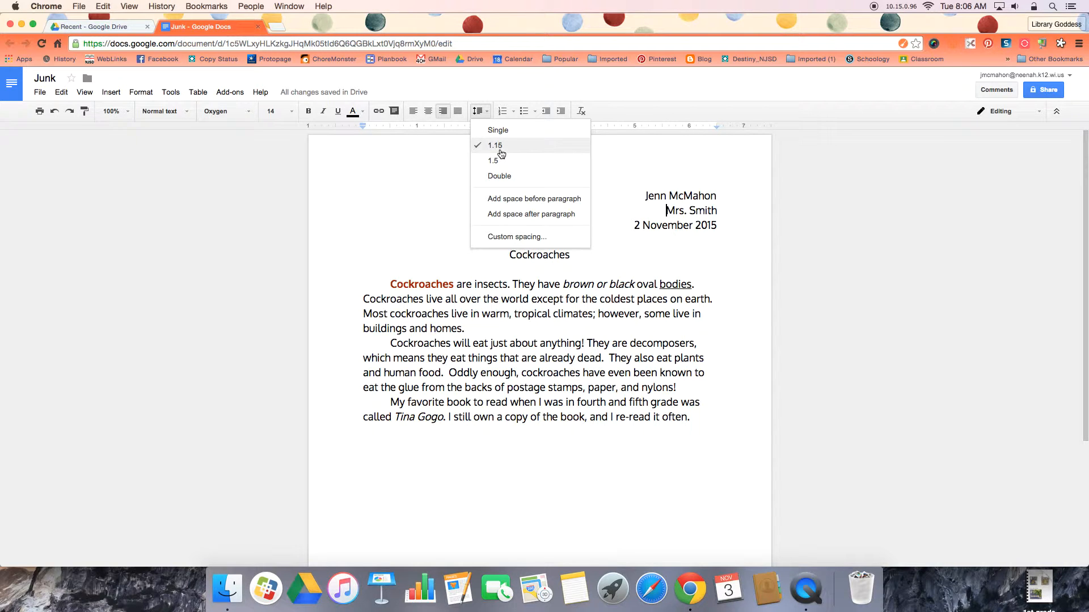
drag(388, 285, 703, 417)
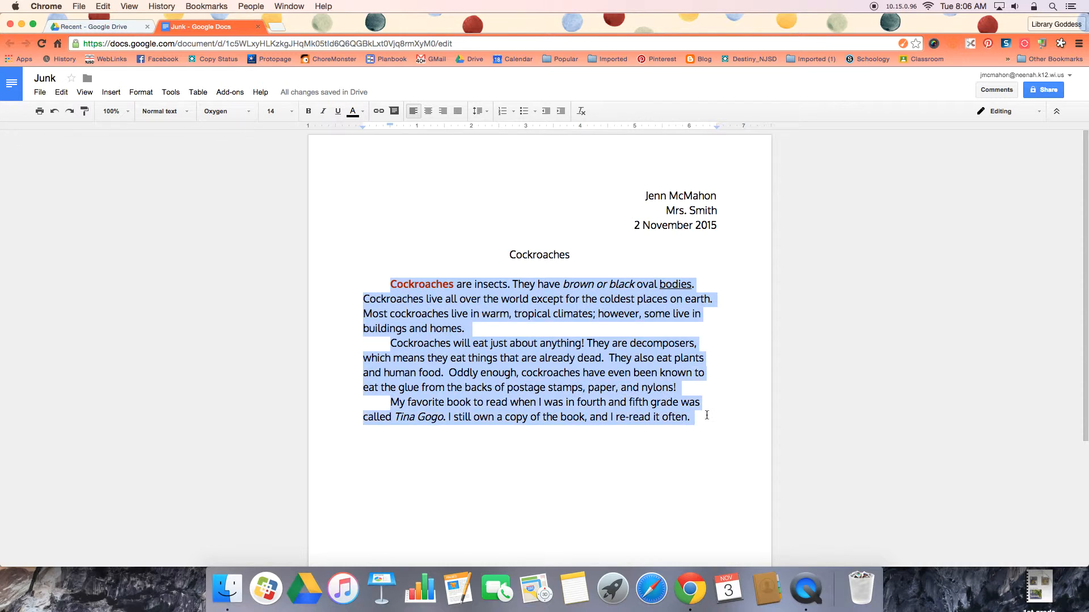
click(478, 113)
click(494, 130)
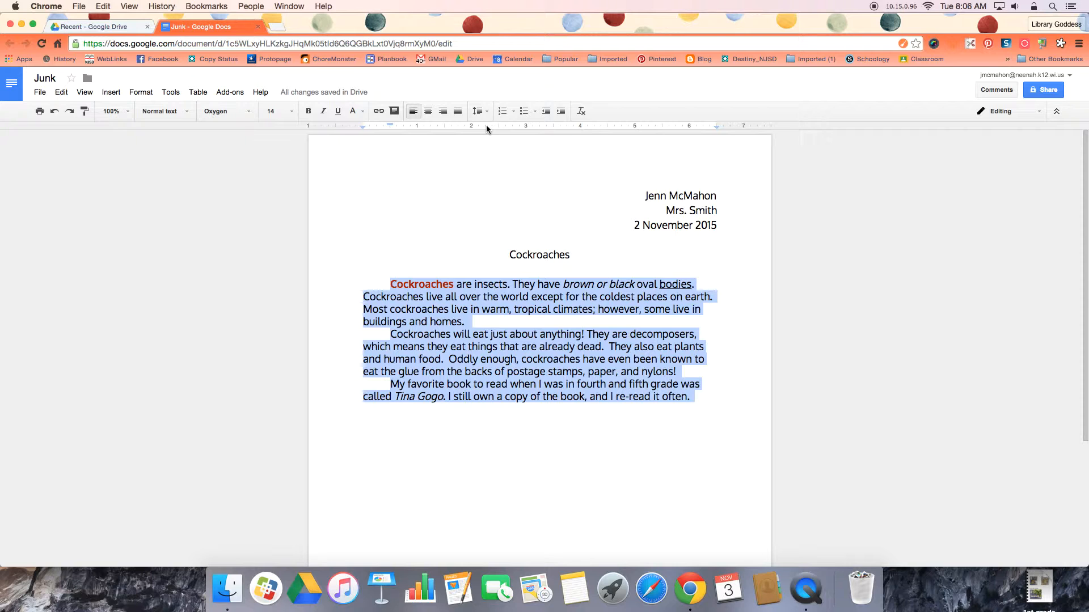
Step: Set the line spacing of the three selected body paragraphs to double
click(486, 113)
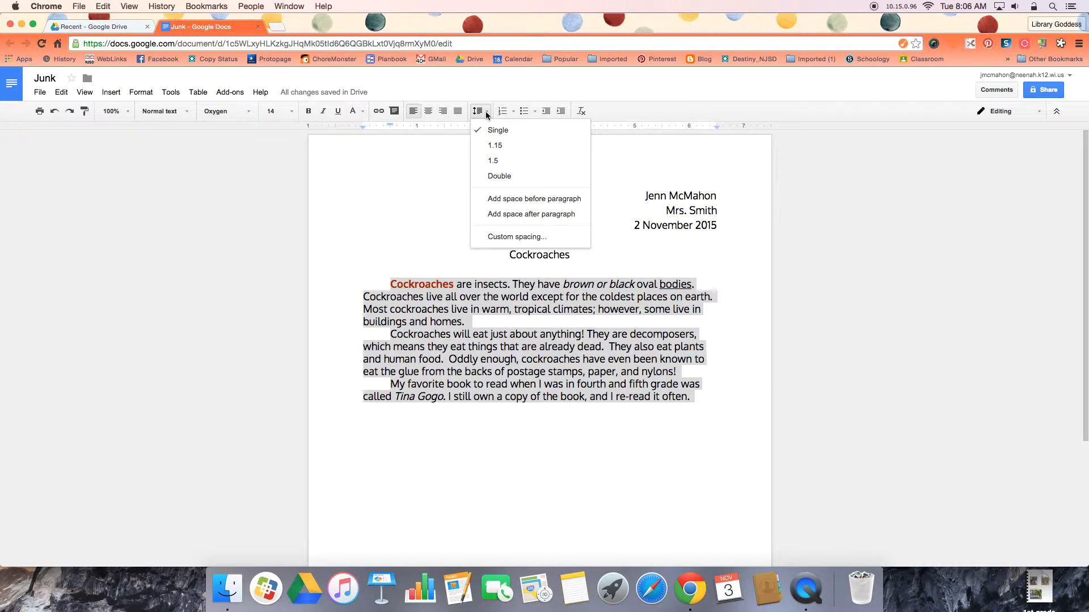
click(502, 176)
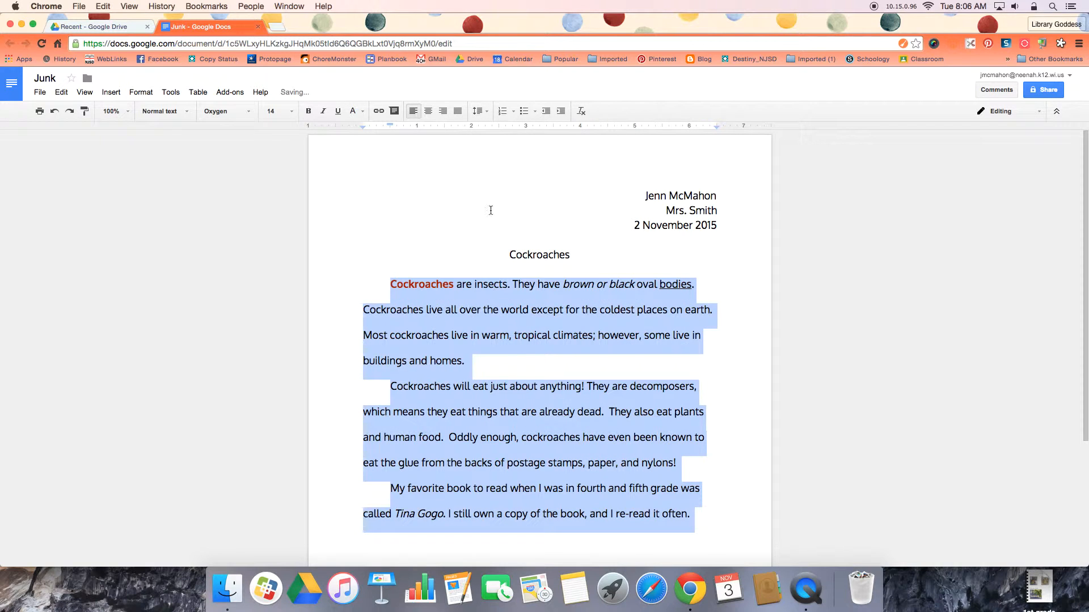
click(490, 258)
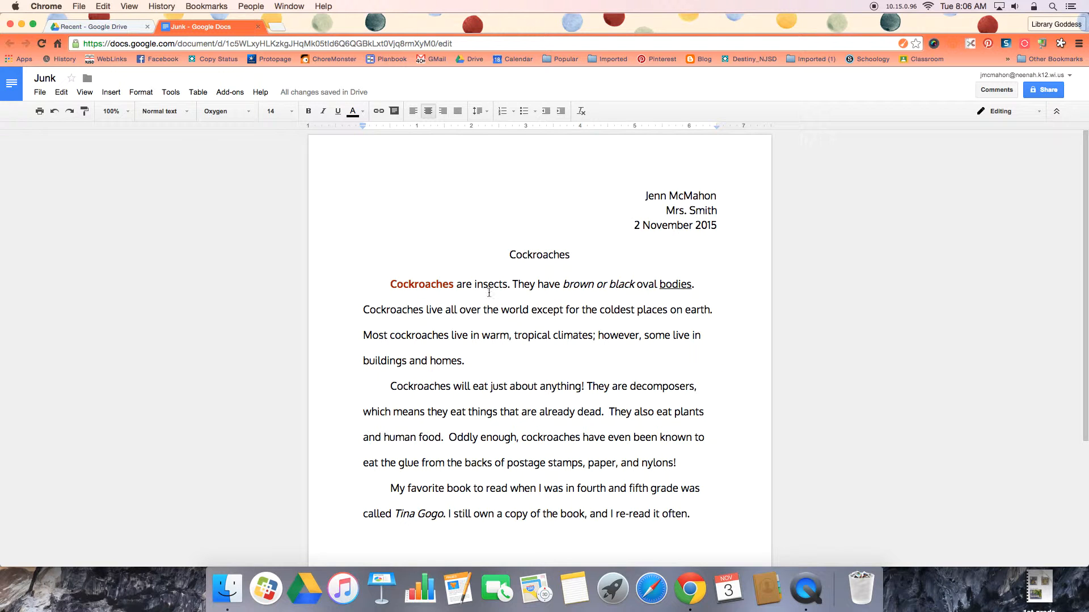
scroll(478, 287, down, 5)
scroll(479, 288, up, 5)
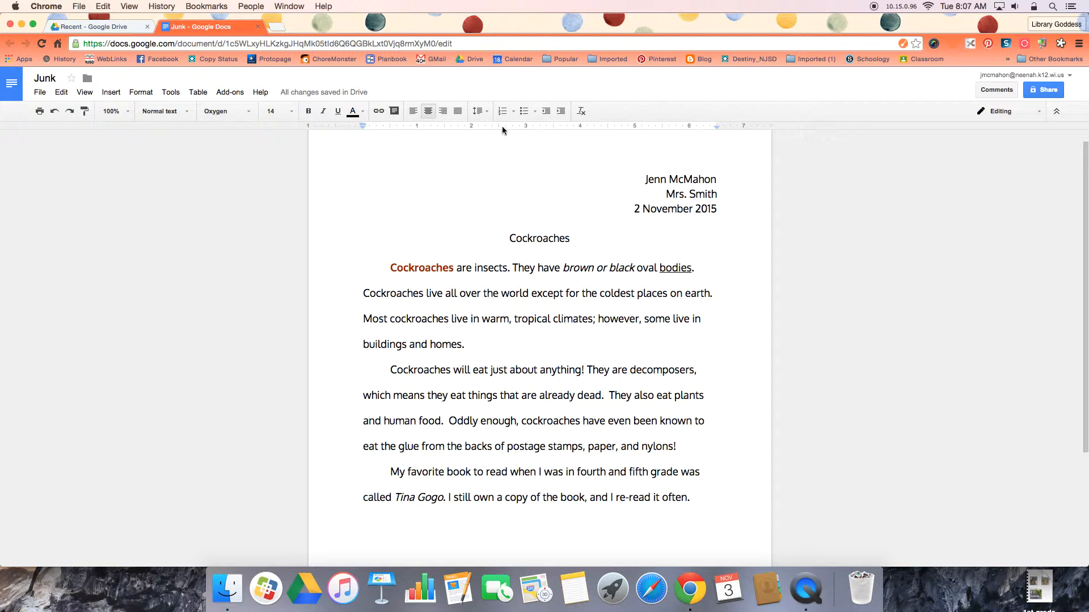
Step: Start a bulleted list on a new line after the last body paragraph and enter "Nachos" as its first item
click(473, 341)
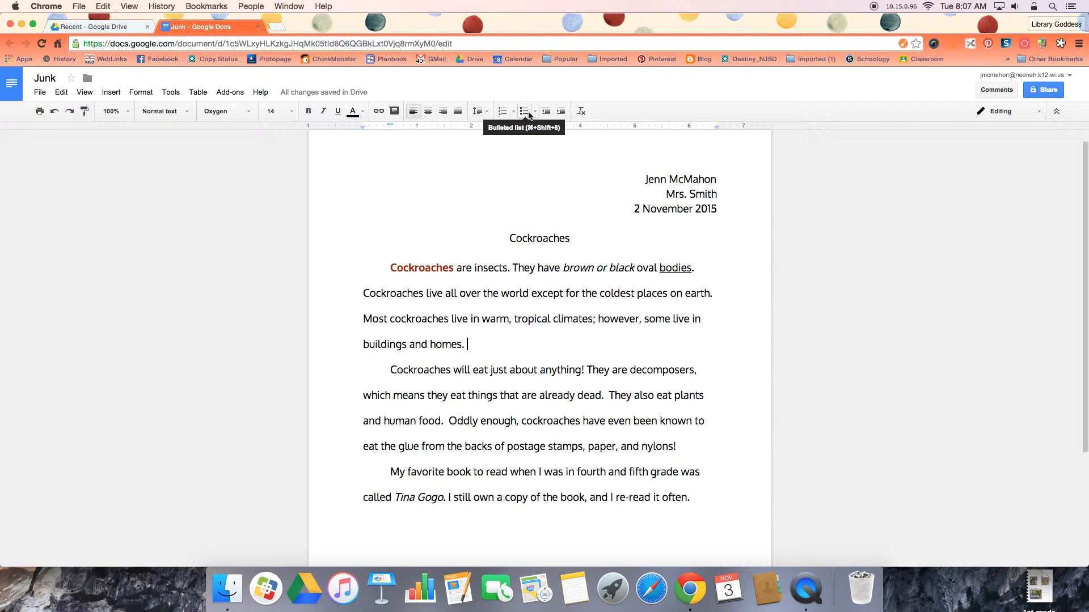
click(713, 499)
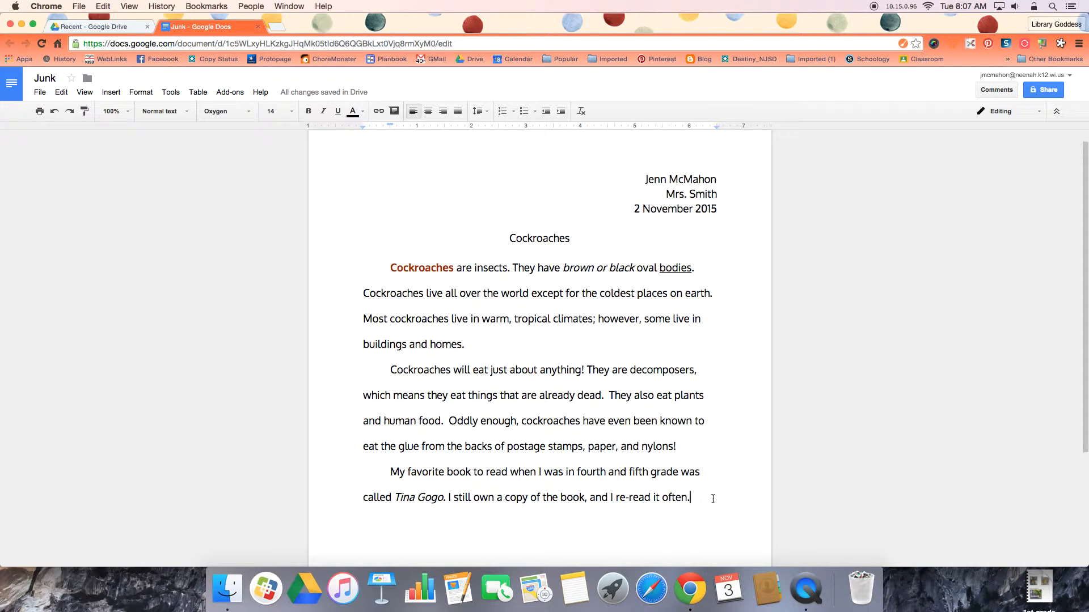
key(Return)
click(528, 112)
text(Nacho)
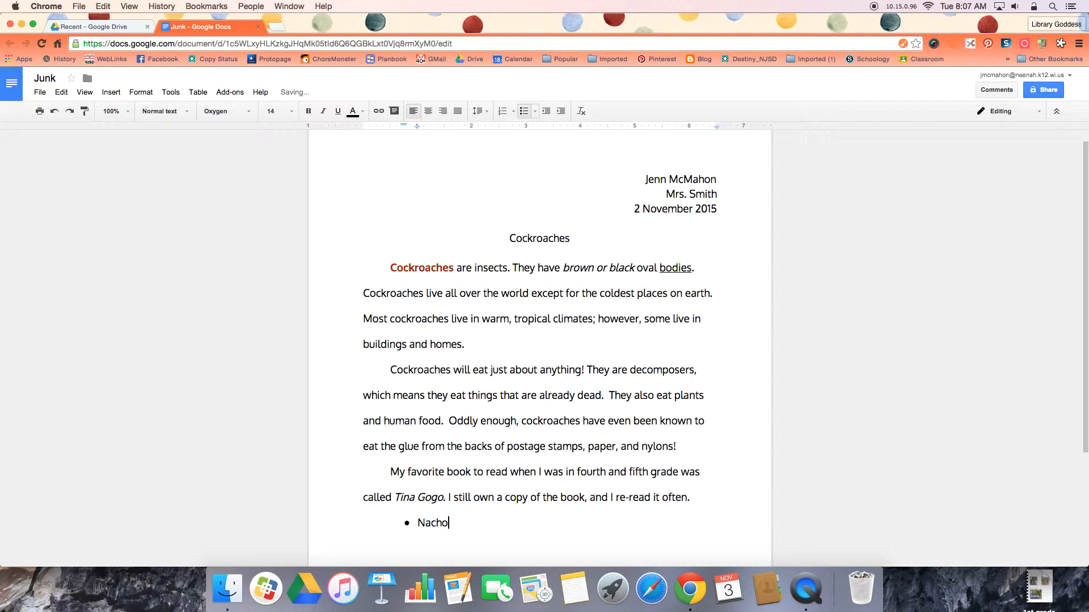
text(es)
key(Return)
click(454, 522)
key(BackSpace)
Step: Add "Birthday Cake", "Asparagus" and "Spinach" as further items below "Nachos" in the bulleted list
click(439, 545)
text(Birthday Cake)
key(Return)
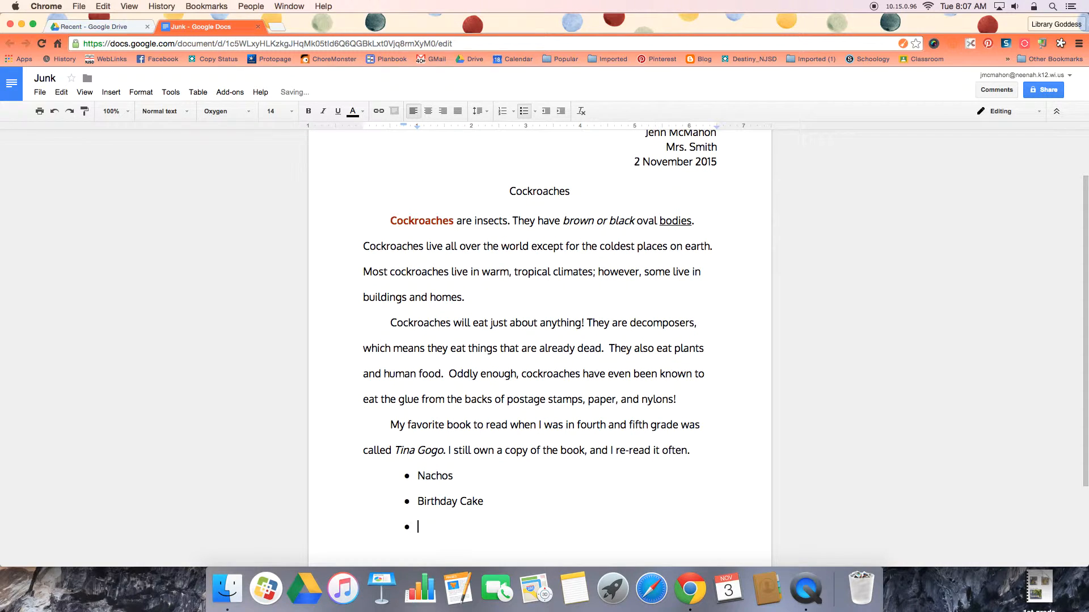
text(Asparagus)
key(Return)
text(Spinach)
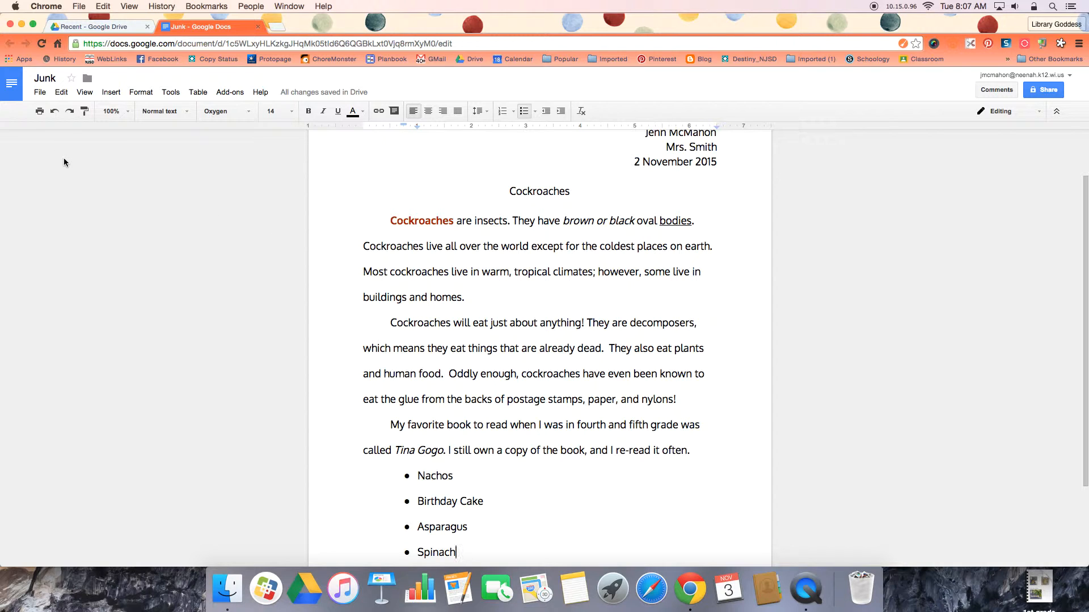
click(38, 94)
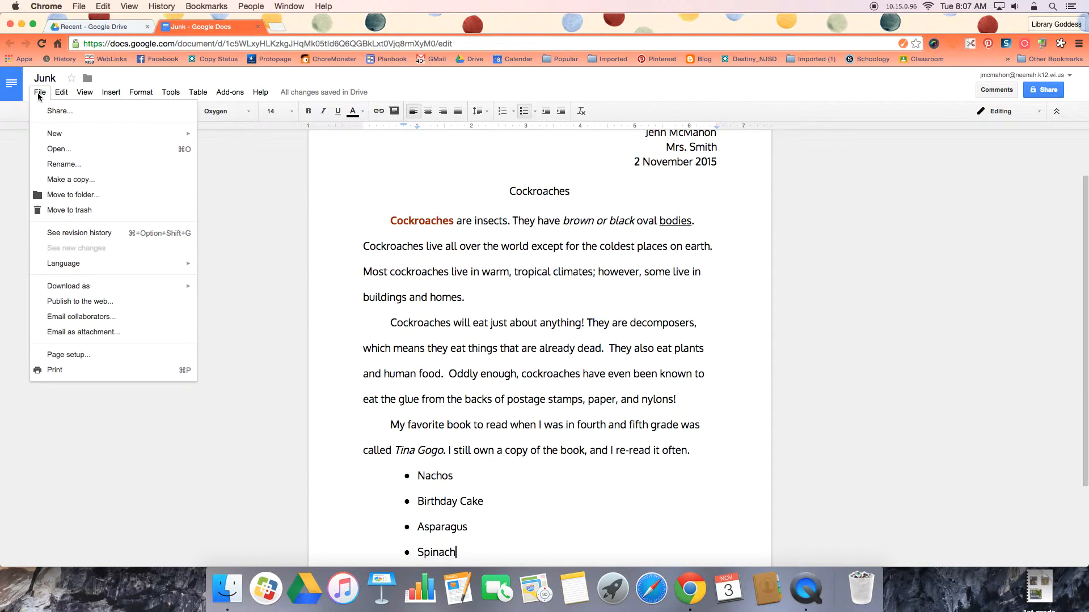
click(69, 180)
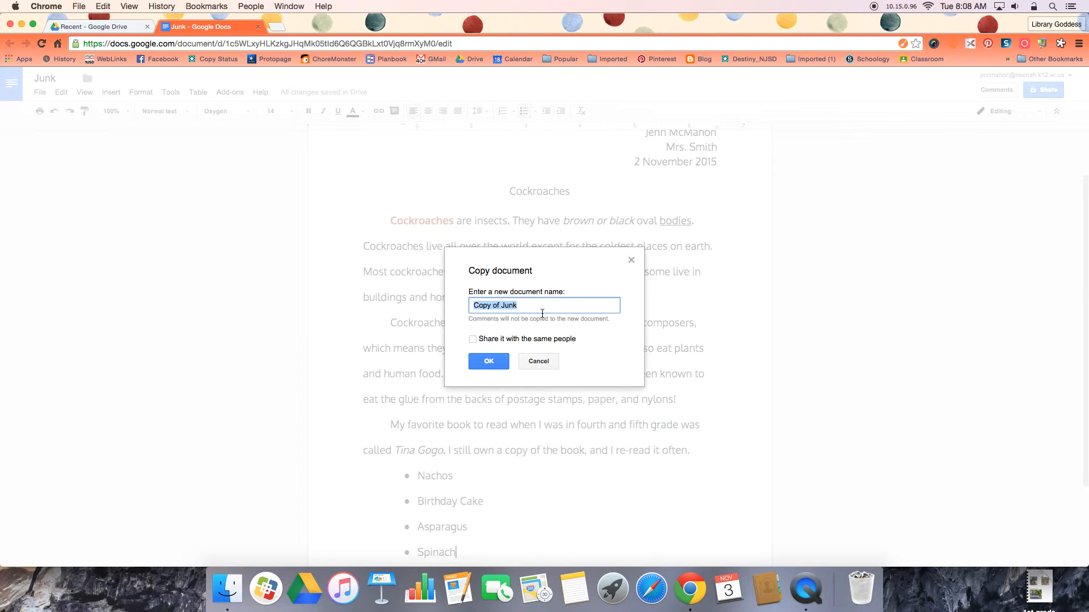
click(535, 362)
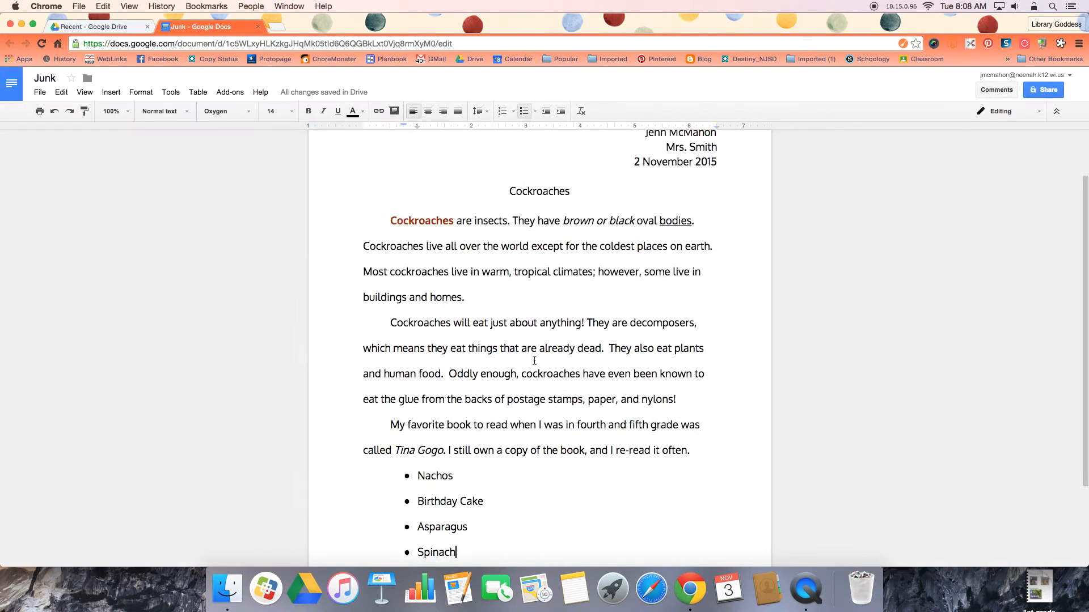
Step: Restore the document to the November 2, 1:51 PM version from its revision history
click(40, 93)
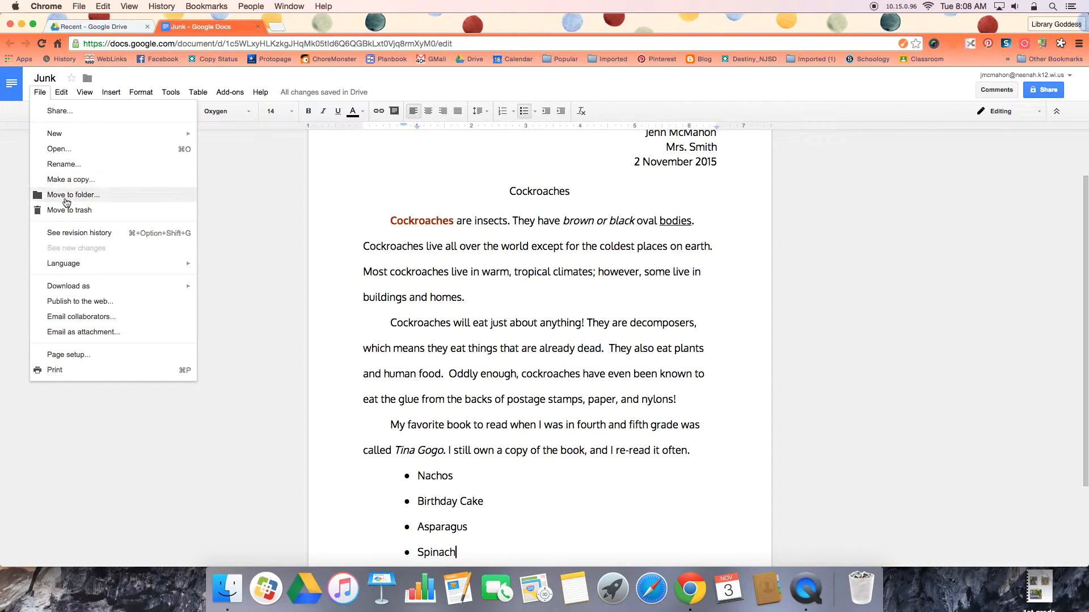
click(71, 235)
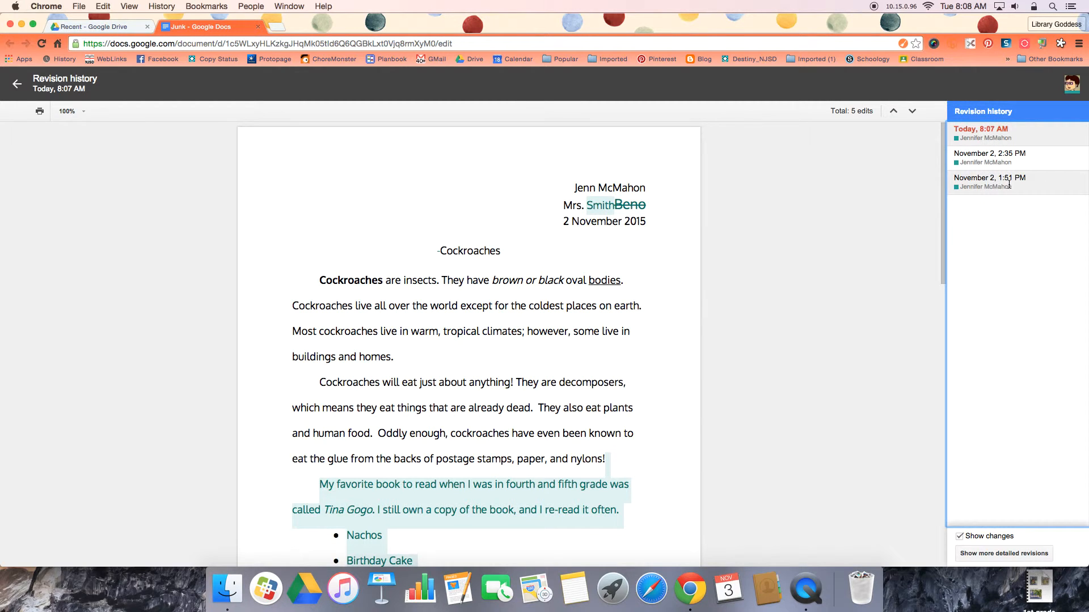
click(980, 185)
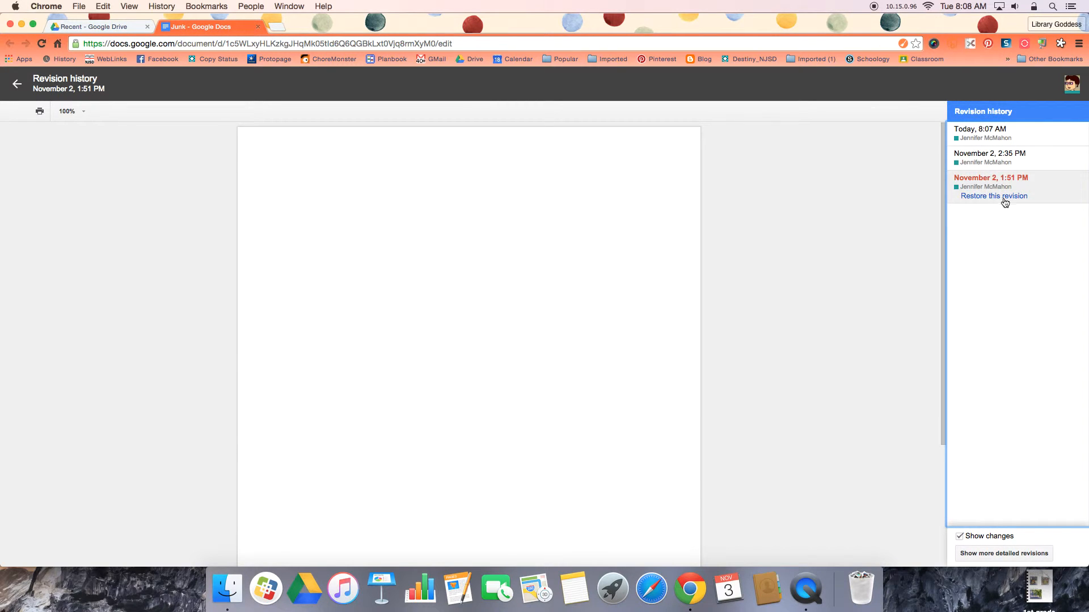
click(993, 196)
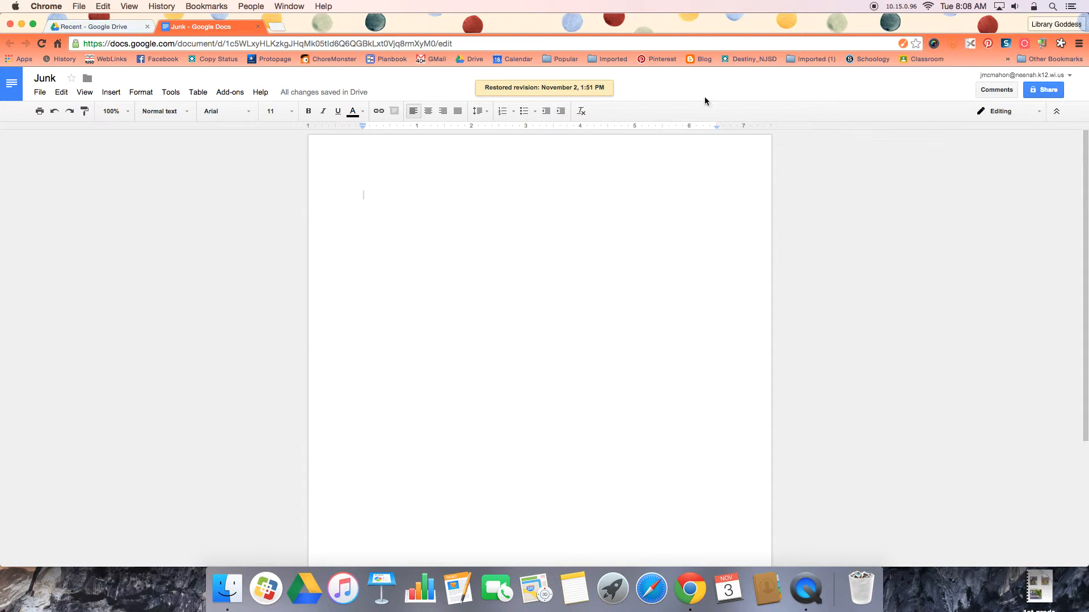
Step: Restore the November 2, 2:35 PM version of the document from the revision history
click(38, 93)
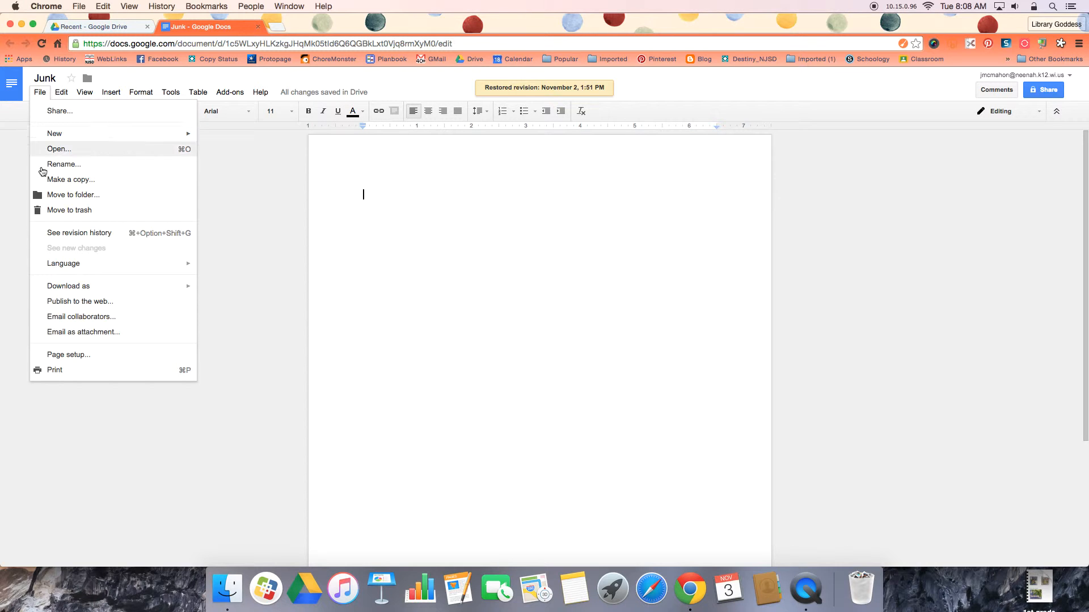
click(65, 236)
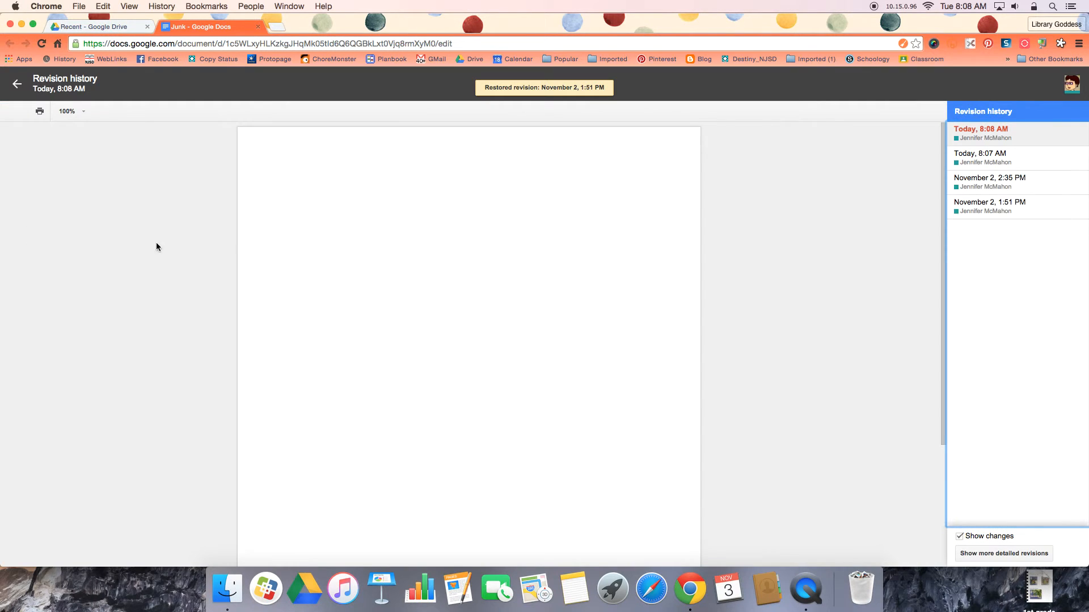
click(975, 183)
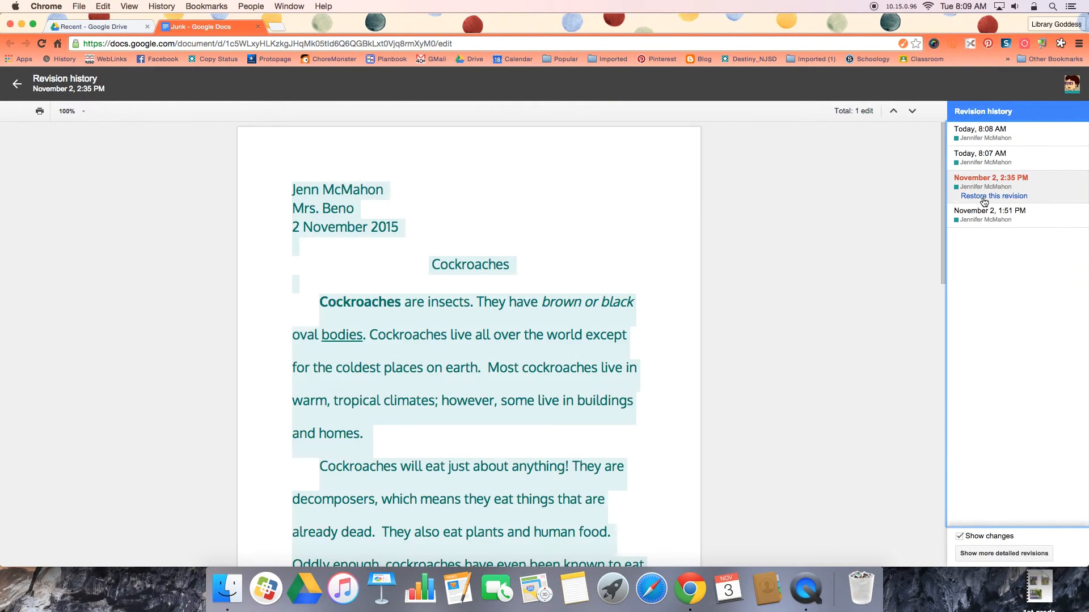
click(983, 196)
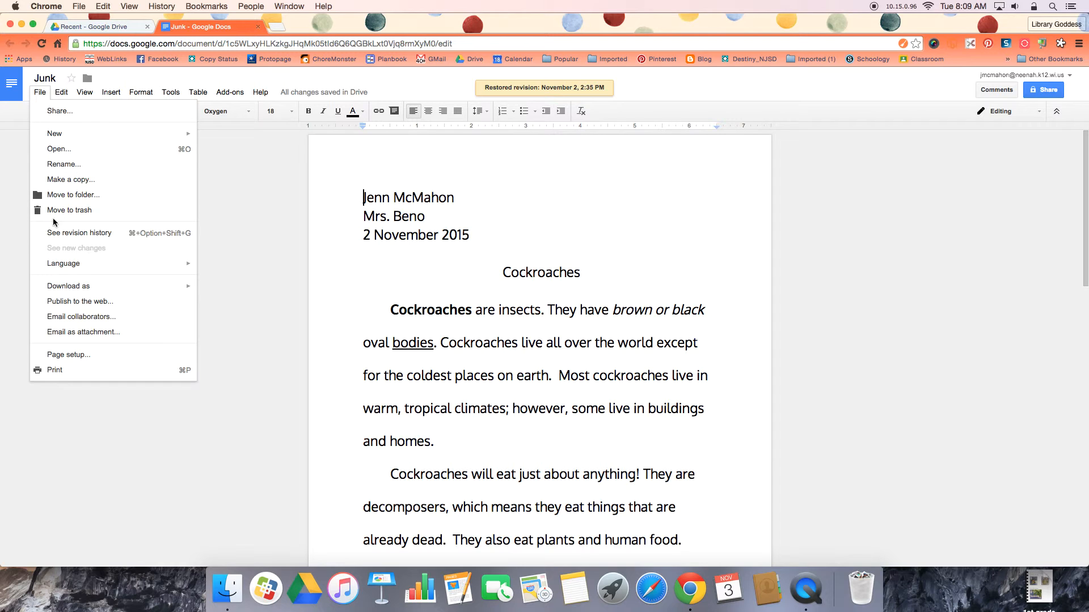
Step: Restore the document to today's 8:08 AM version from the revision history
click(55, 235)
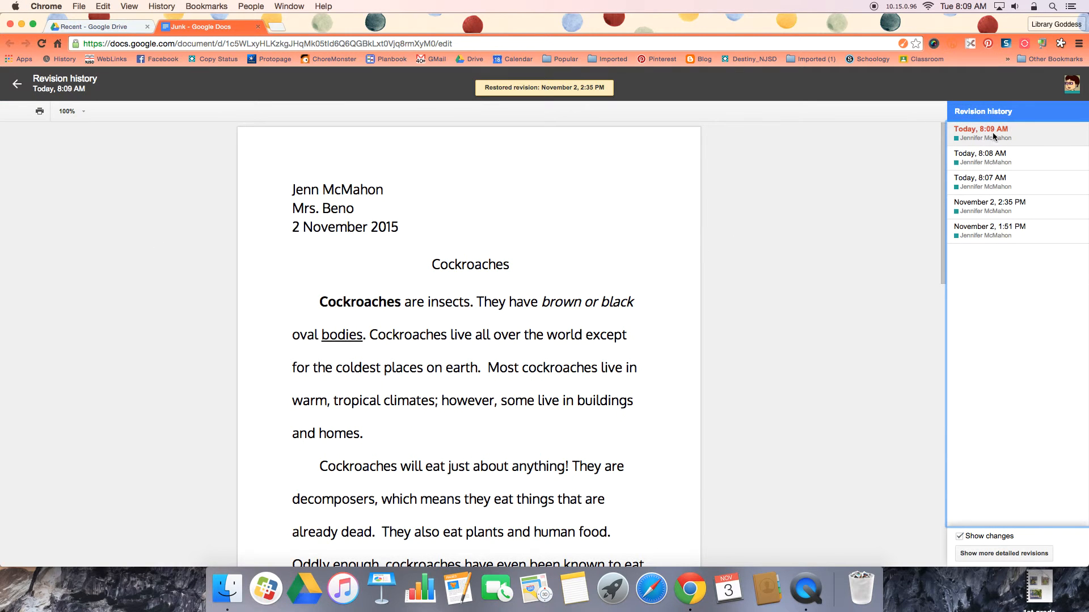
click(989, 157)
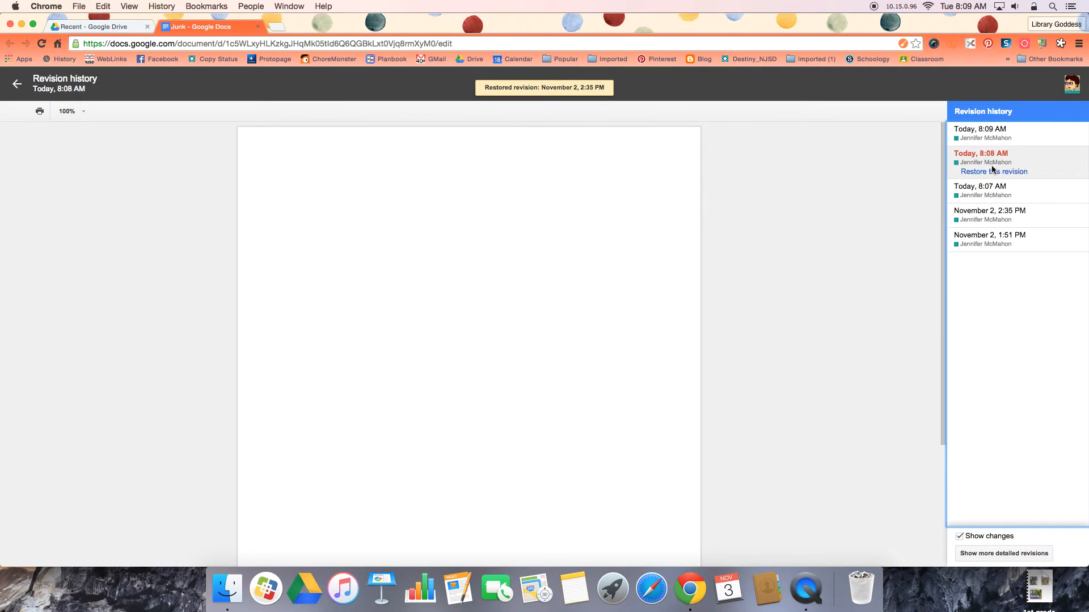
click(993, 170)
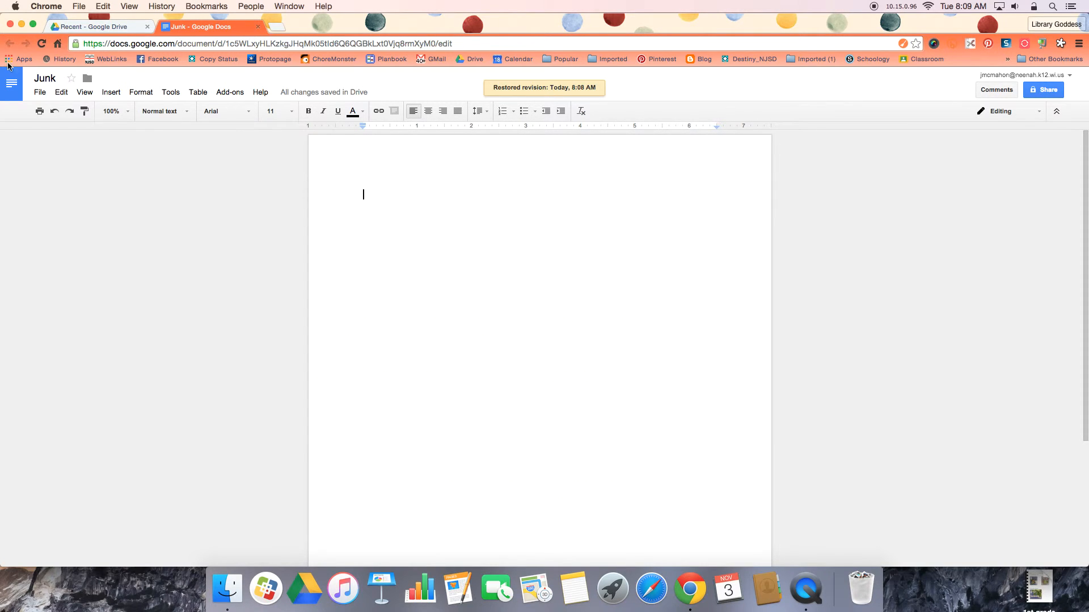
Step: Examine today's 8:07 AM version of the report in the revision history, with its changes shown
click(40, 92)
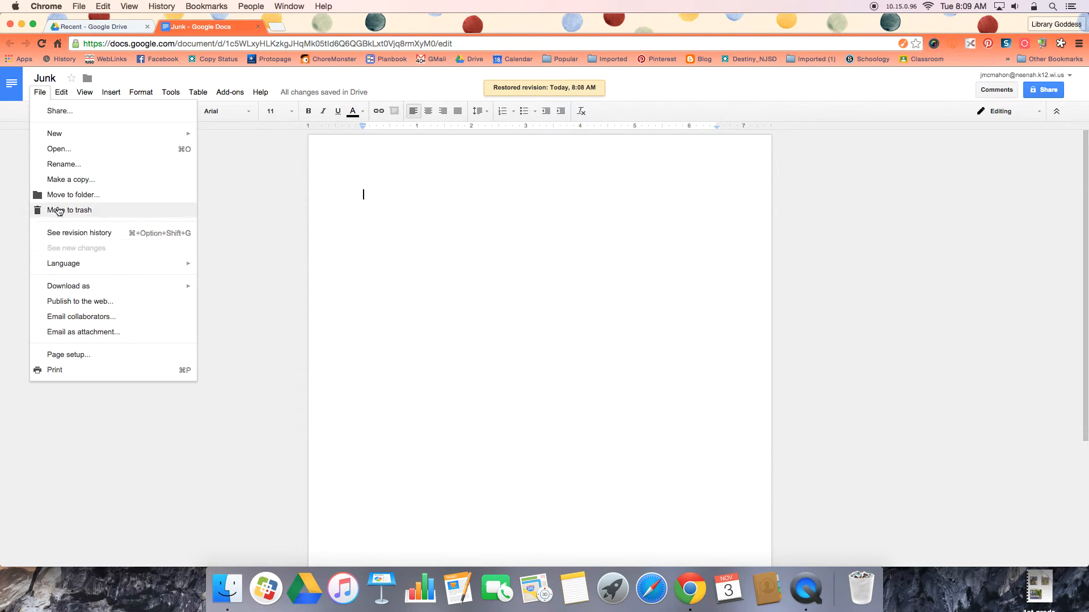
click(65, 233)
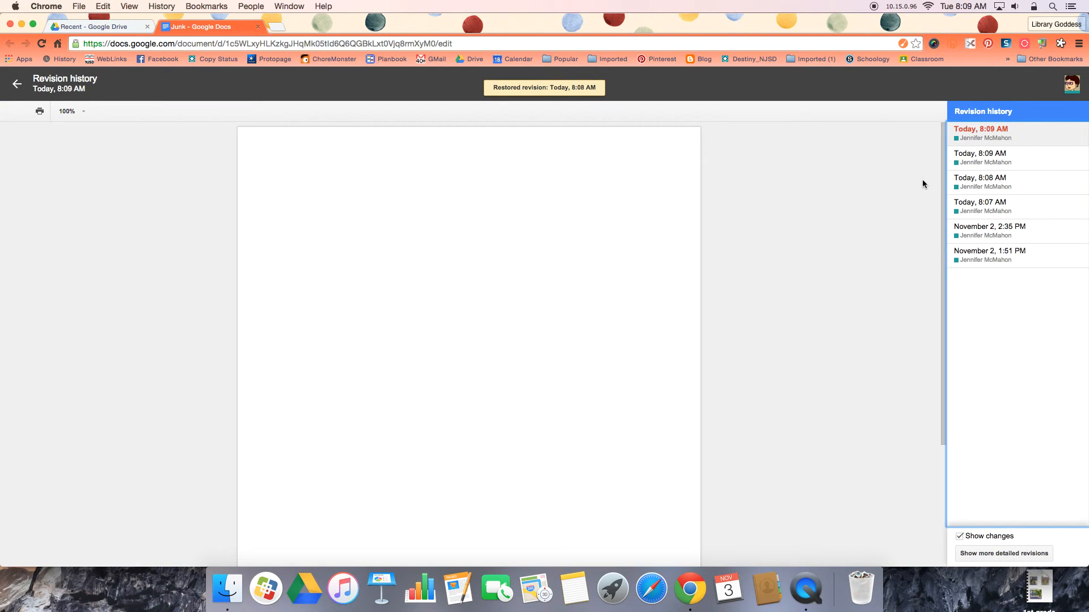
click(997, 203)
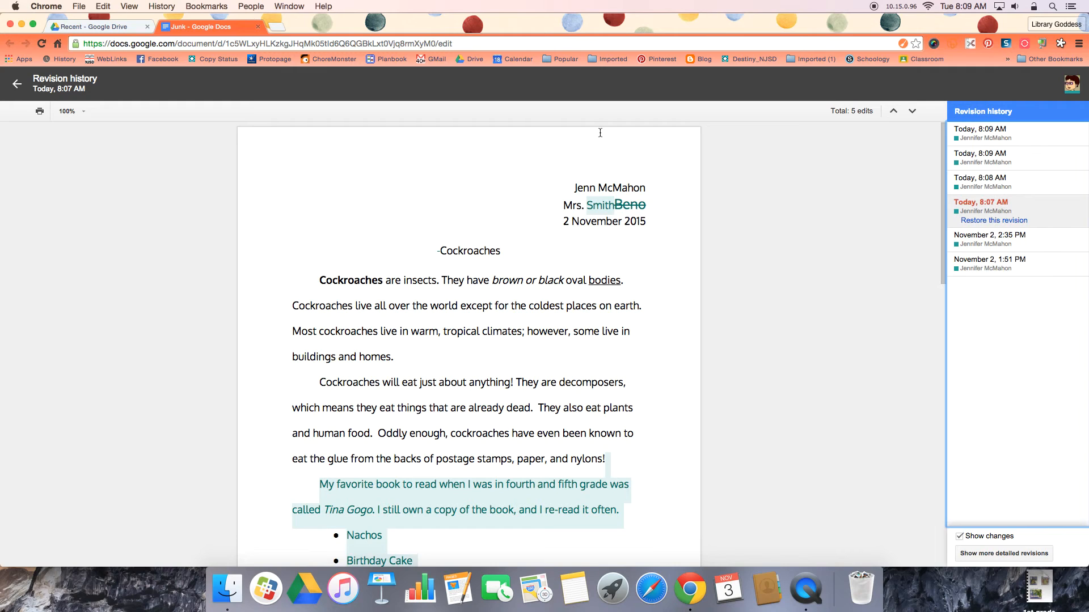
click(512, 173)
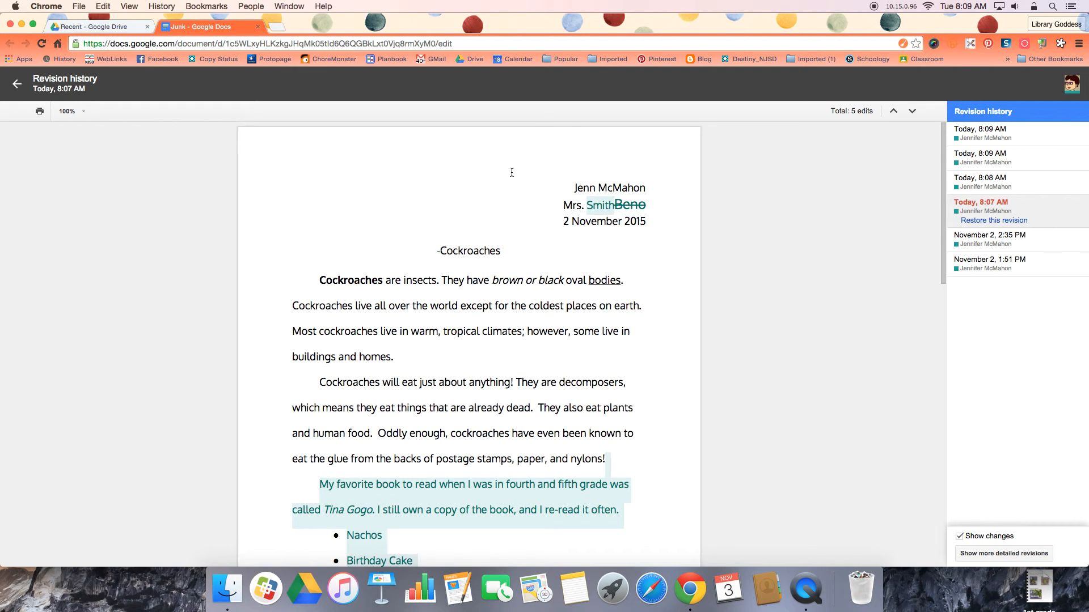